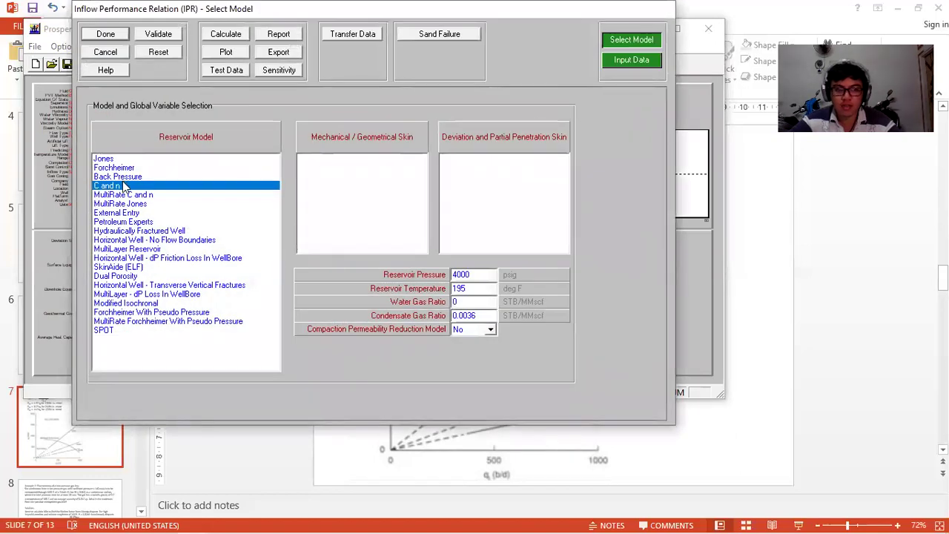
Calculate the IPR curve from the C and n reservoir model's input data and accept the inflow setup.
left_click(631, 60)
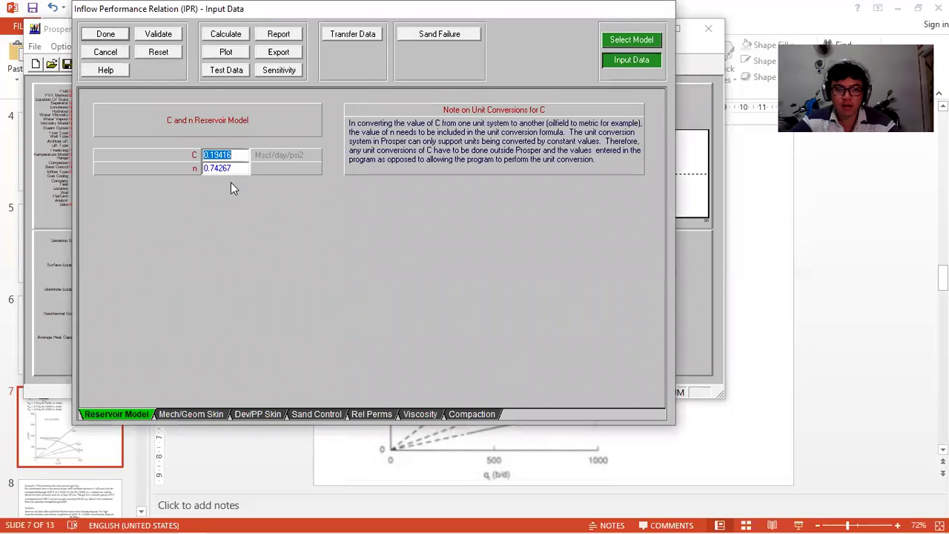
left_click(212, 35)
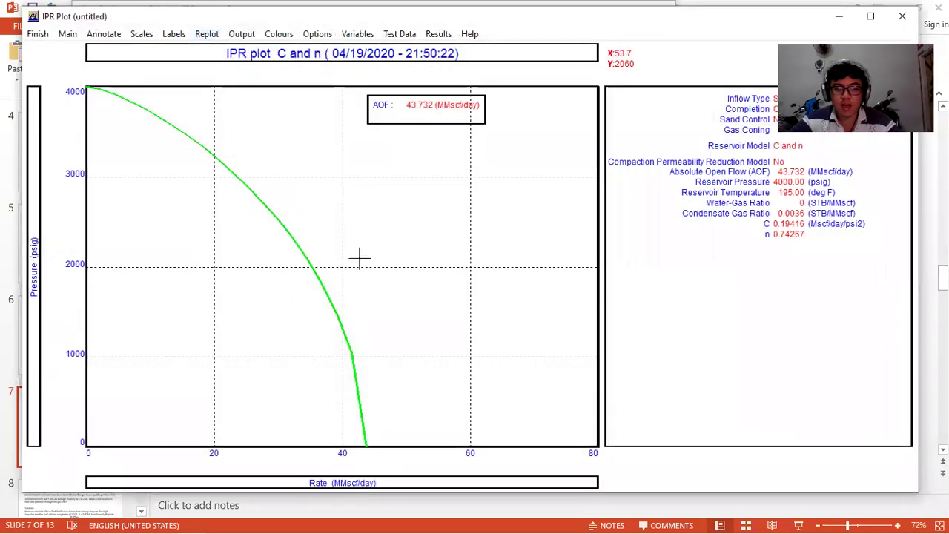
left_click(38, 34)
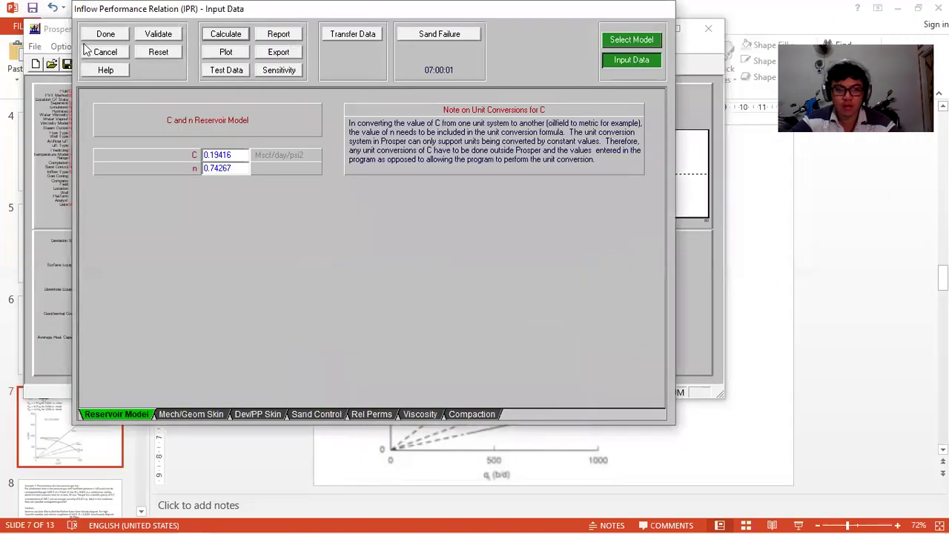
left_click(106, 34)
Open all equipment data sections for editing and accept the existing deviation survey.
left_click(205, 273)
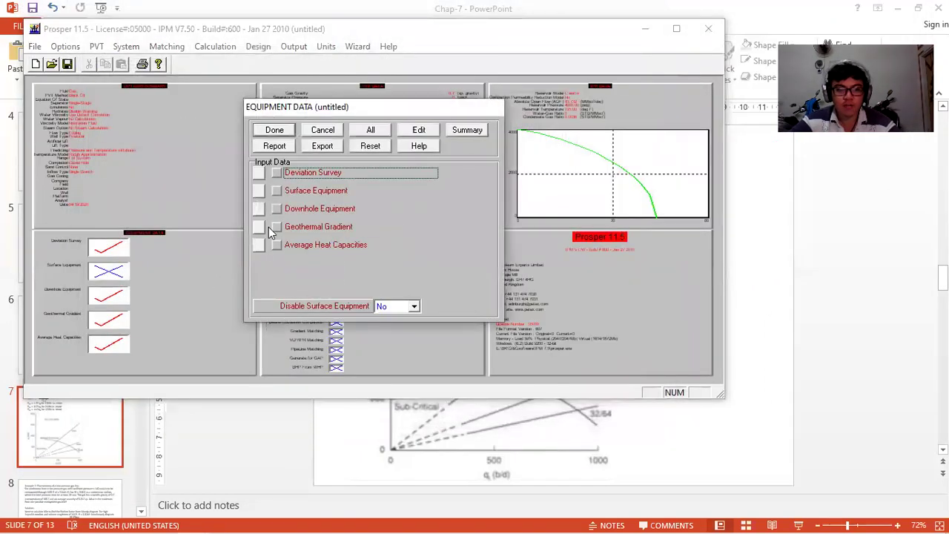
left_click(371, 132)
left_click(418, 130)
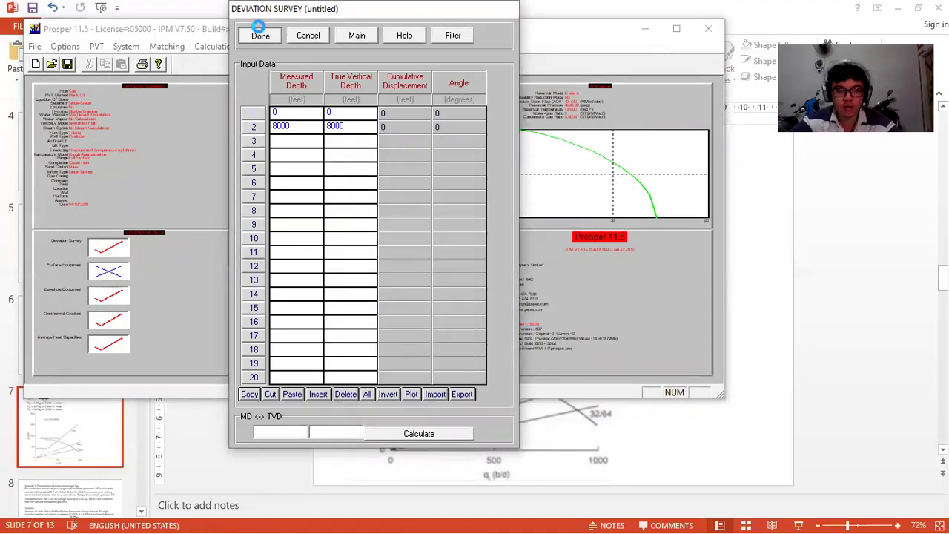
left_click(260, 34)
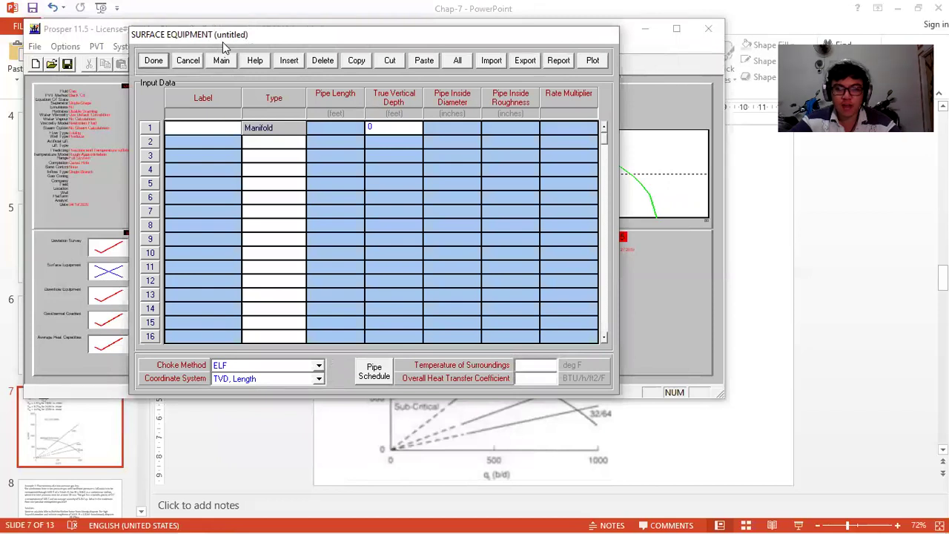
Try adding a Choke in row 2 of the surface equipment table, clear the entry and discard the changes.
left_click(296, 145)
left_click(299, 144)
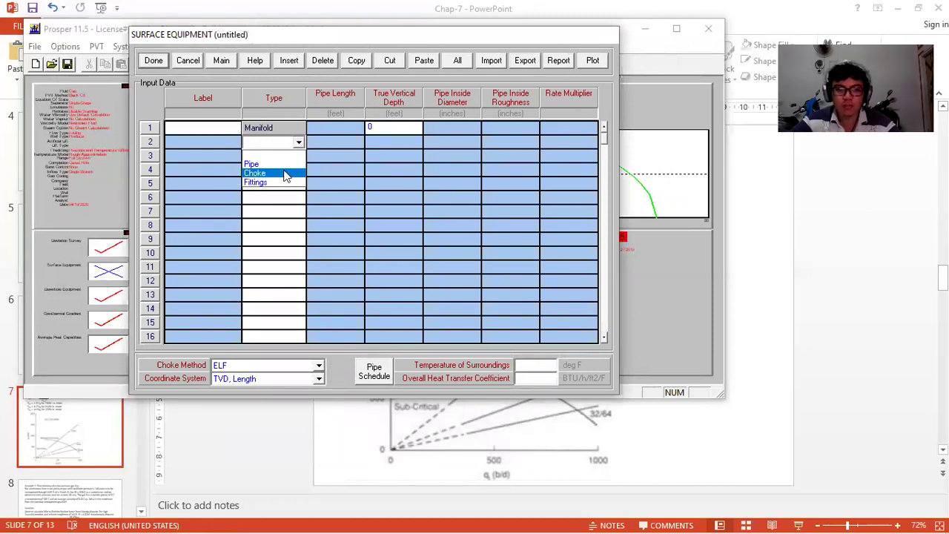
left_click(285, 173)
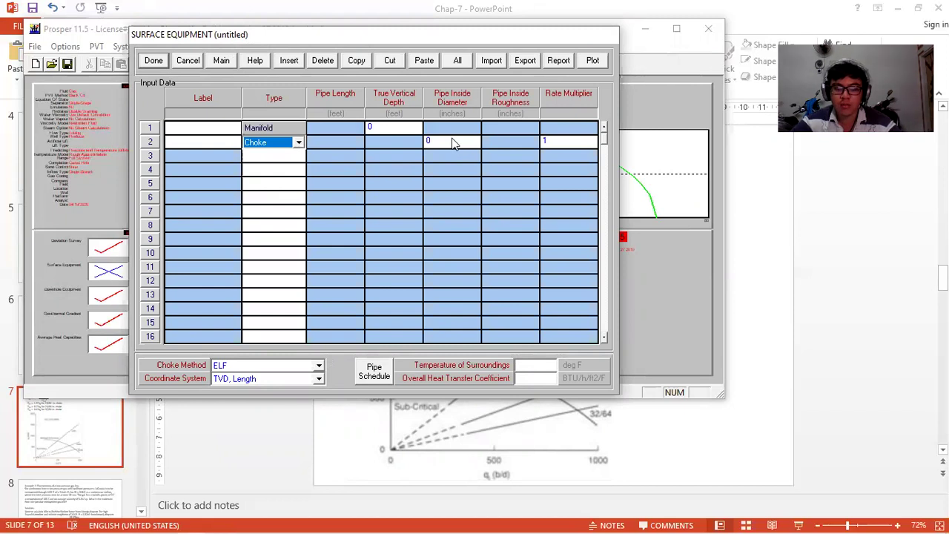
left_click(298, 142)
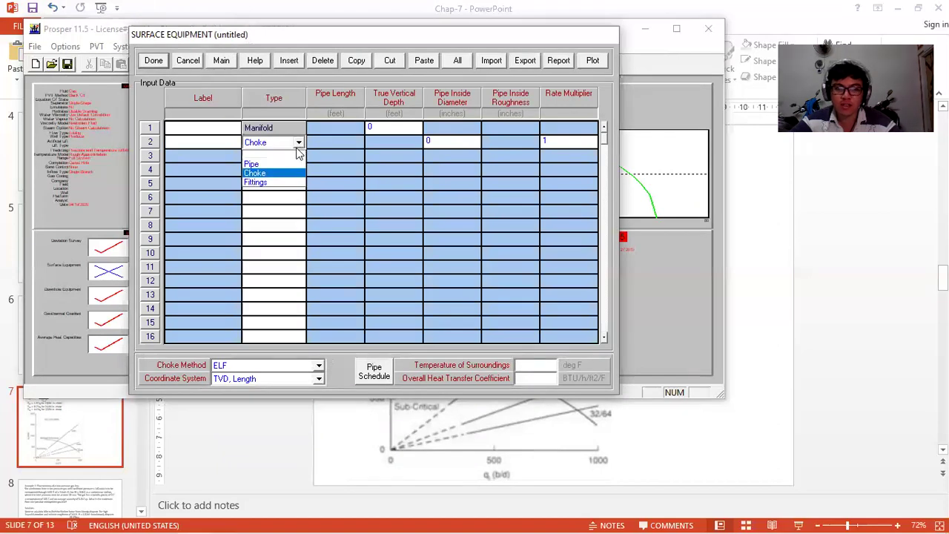
left_click(267, 157)
left_click(186, 63)
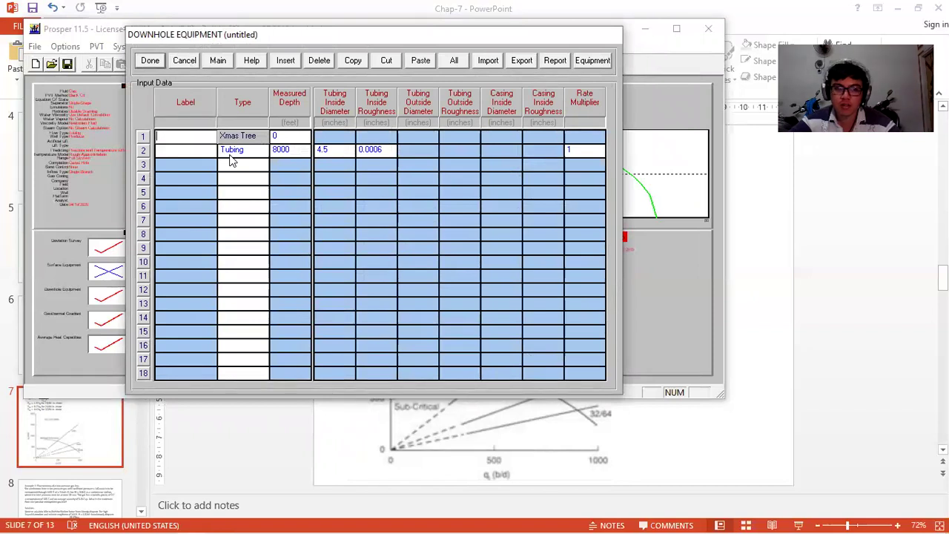
Review the downhole equipment, geothermal gradient and average heat capacities, and close the equipment data.
left_click(183, 63)
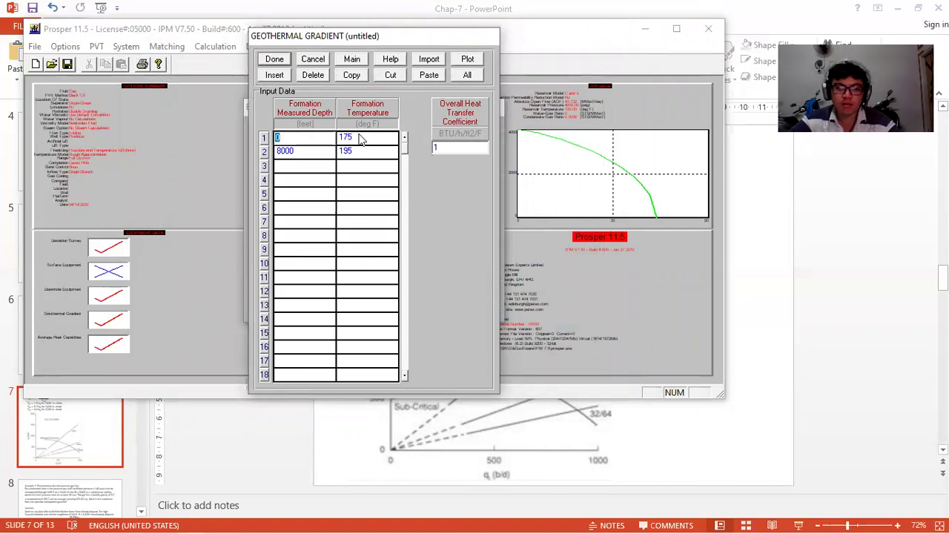
left_click(275, 61)
left_click(297, 188)
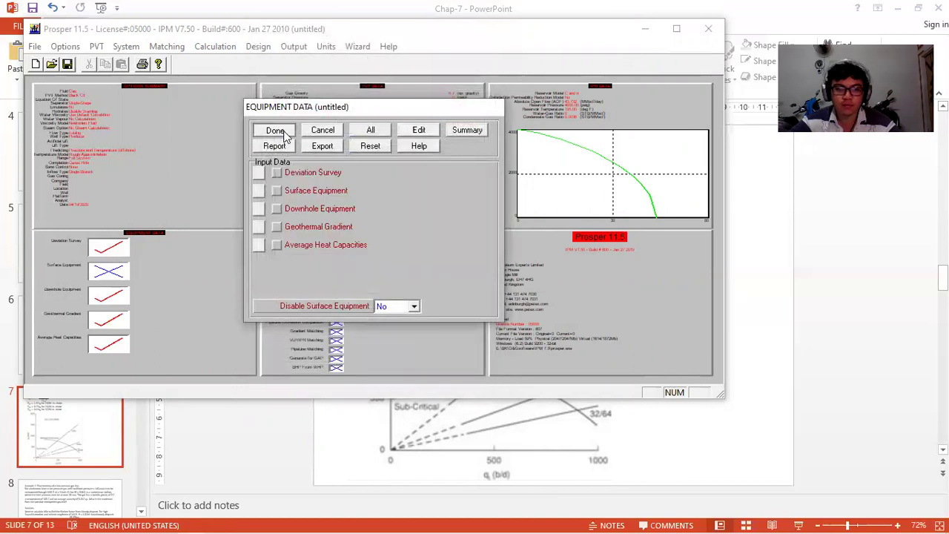
left_click(274, 129)
Run the three-variable System (IPR+VLP) calculation with the existing inputs and no sensitivity variables.
left_click(211, 47)
mouse_move(252, 78)
left_click(355, 79)
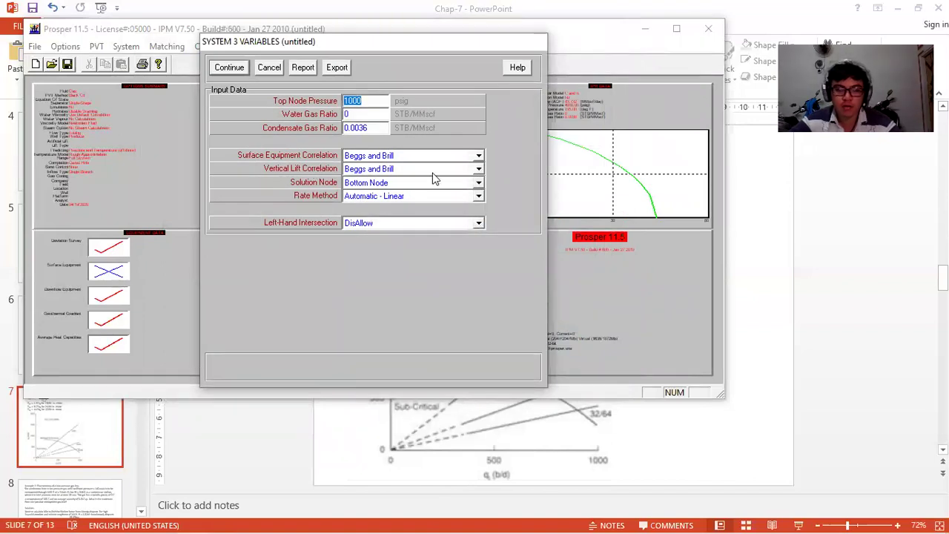
left_click(222, 69)
left_click(236, 36)
left_click(134, 41)
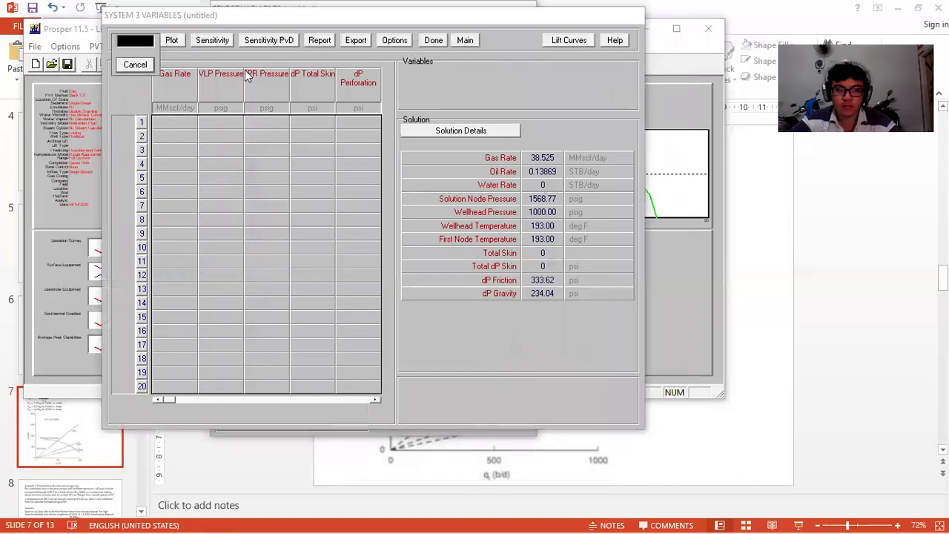
left_click(460, 255)
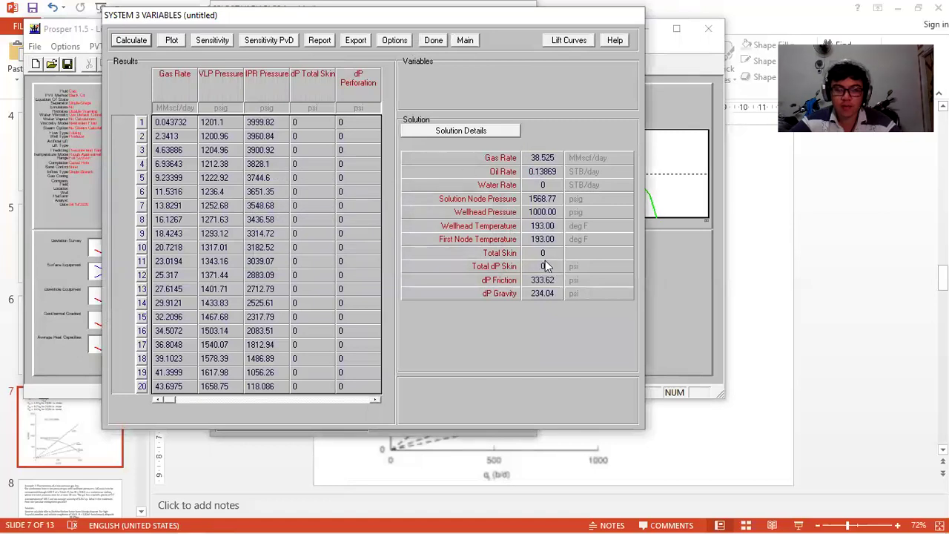
Plot inflow against outflow, examine the curves' intersection and solution point data, and close the system calculation.
left_click(173, 40)
left_click(197, 43)
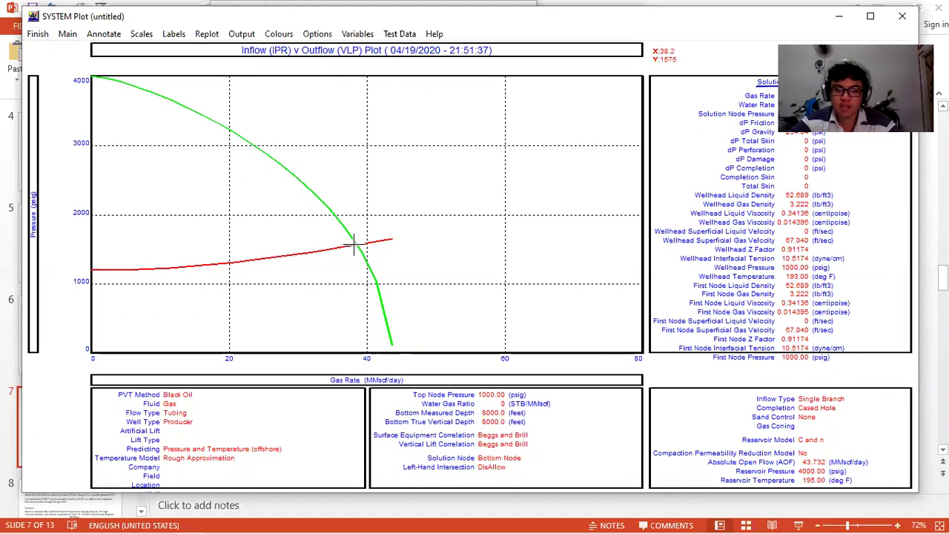
left_click_drag(686, 24, 599, 34)
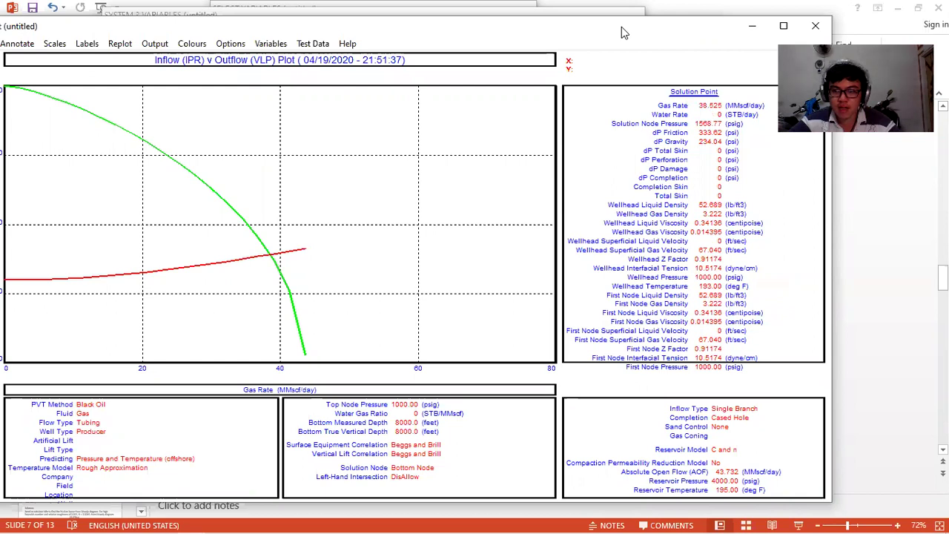
left_click_drag(621, 26, 674, 25)
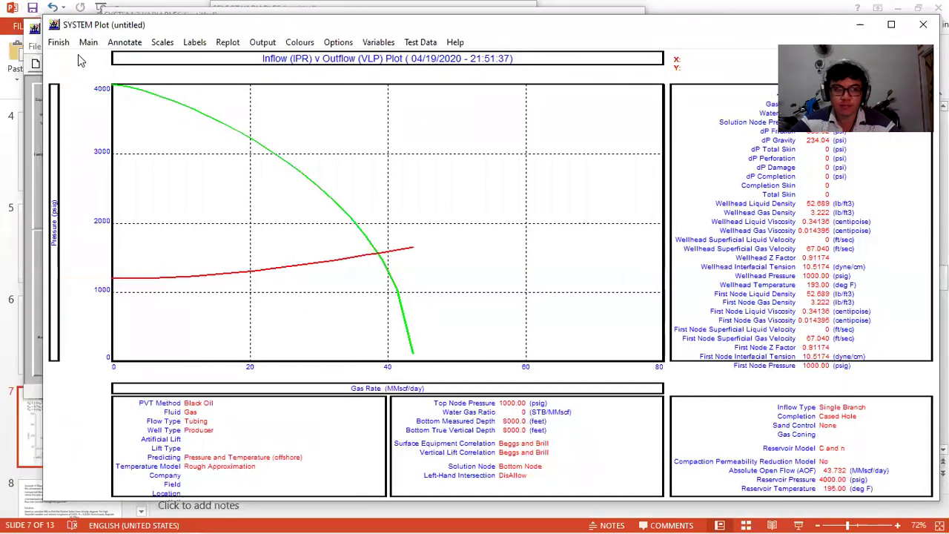
left_click(55, 38)
left_click(430, 40)
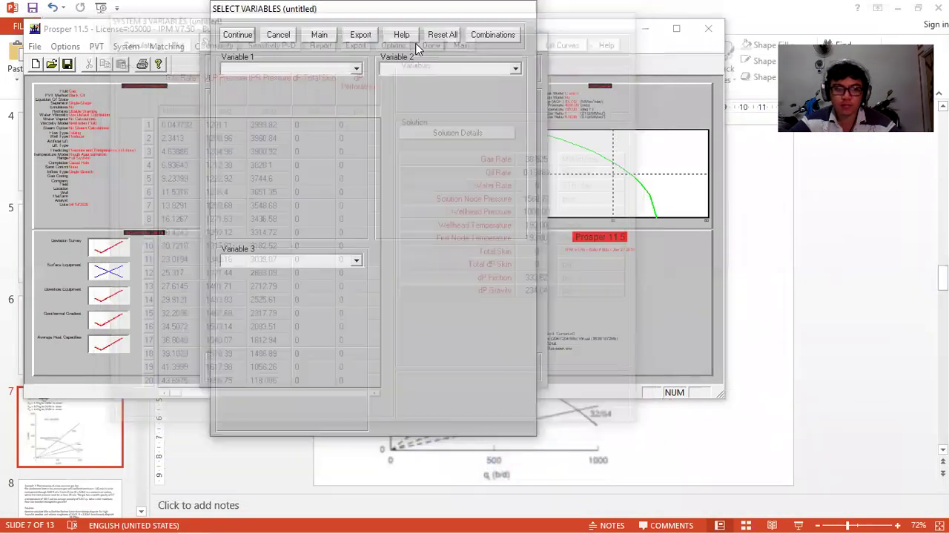
left_click(274, 35)
left_click(269, 66)
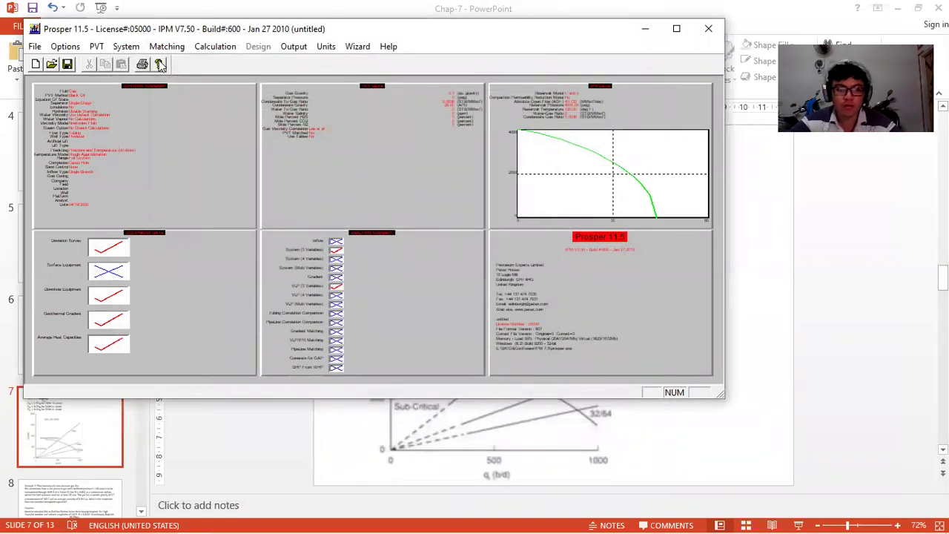
Open the Choke Performance calculation and choose Predict Choke Setting as the calculation option.
left_click(197, 48)
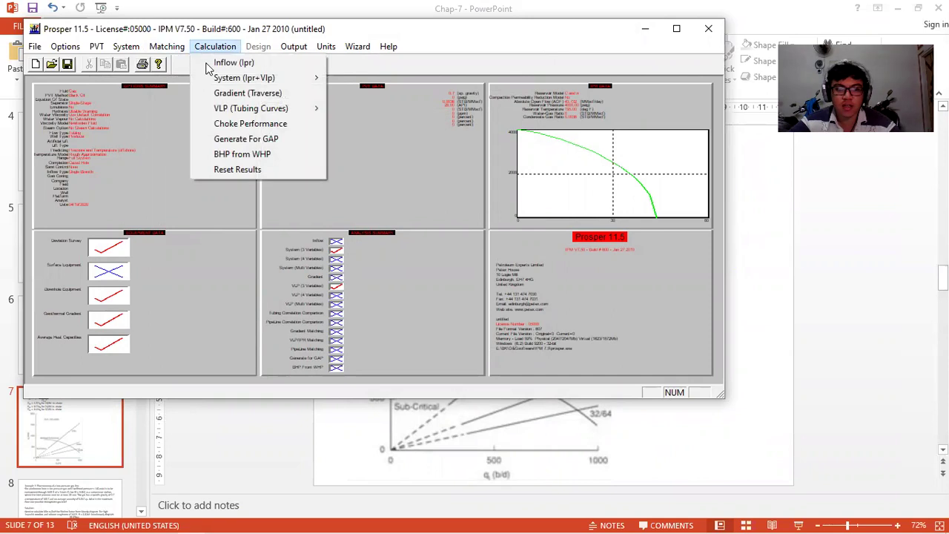
left_click(204, 123)
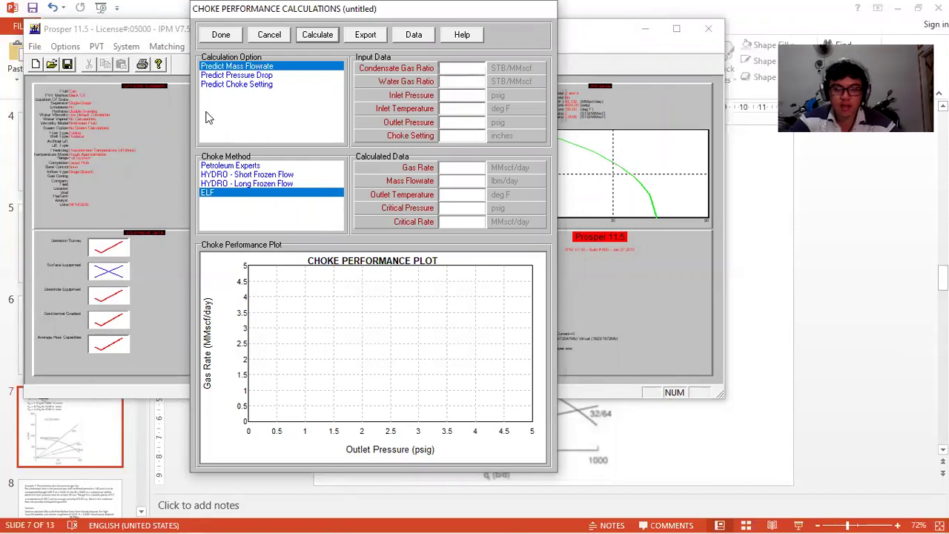
left_click(241, 76)
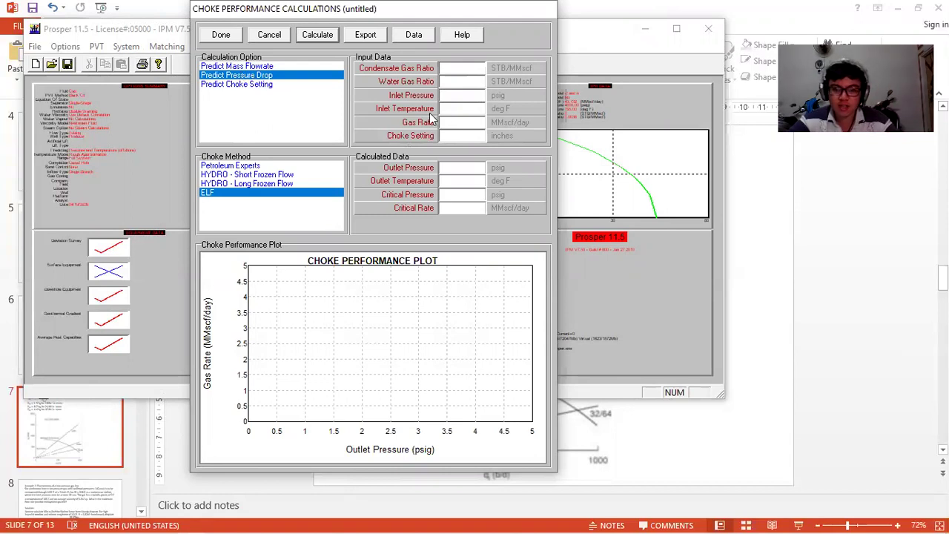
left_click(272, 85)
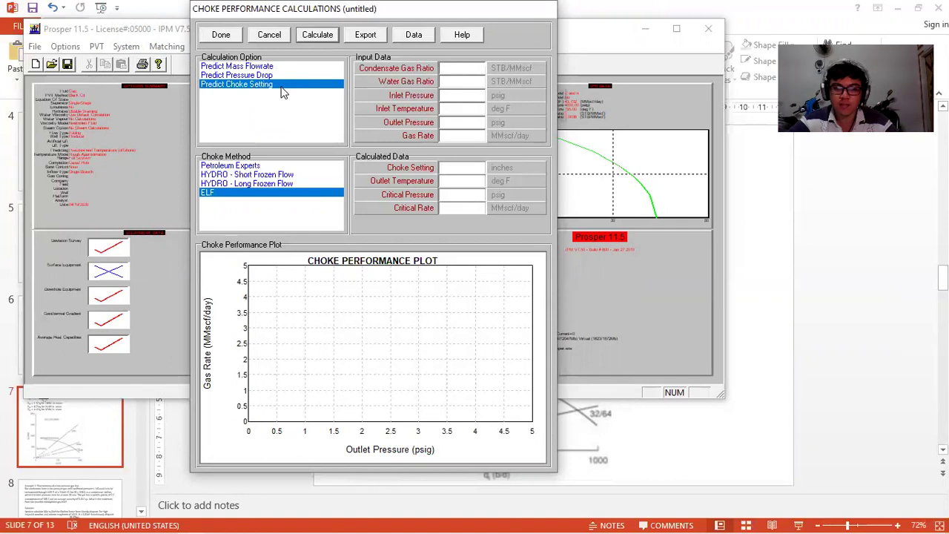
Enter condensate gas ratio 0.0036, water gas ratio 0, inlet pressure 1000 psig, inlet temperature 175 deg F, outlet pressure 600 psig and gas rate 38 MMscf/day.
left_click(482, 68)
type("0.0036")
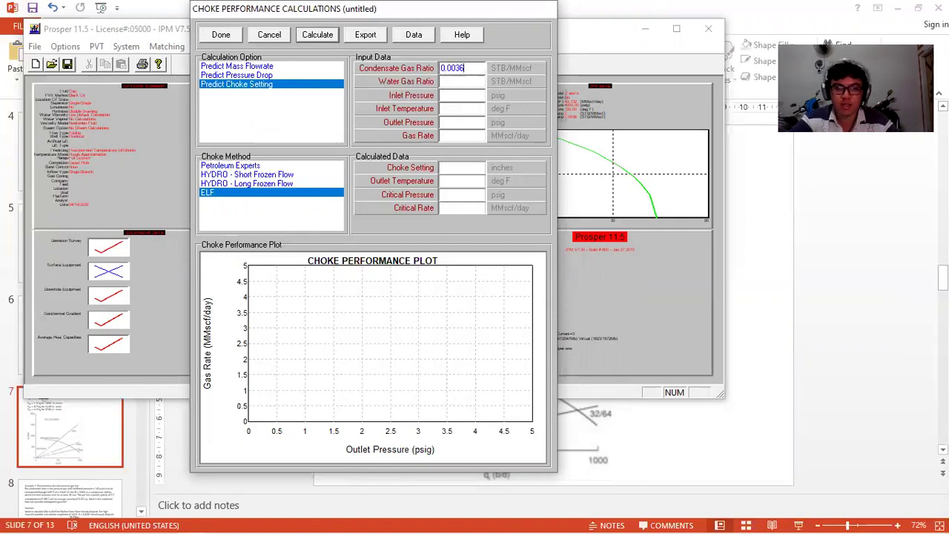
type("0")
key("Tab")
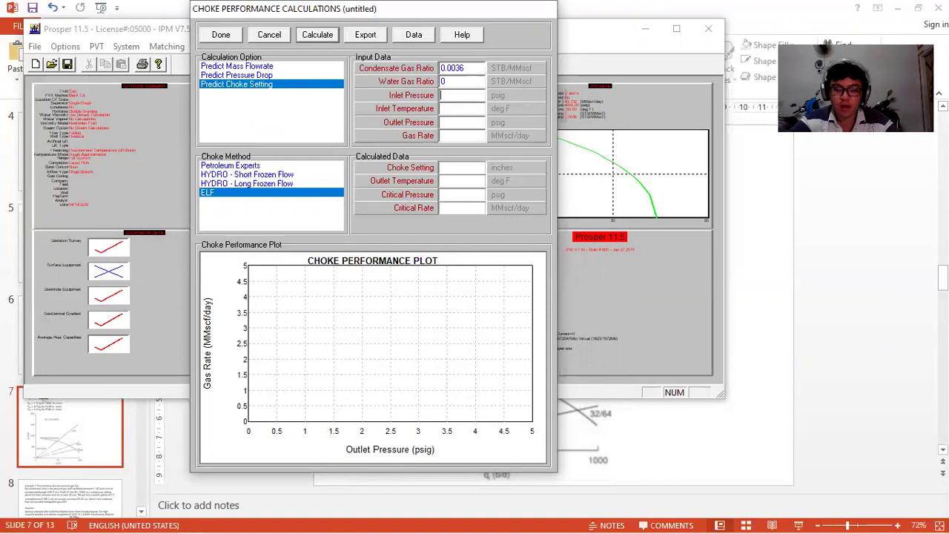
type("1000")
type("175")
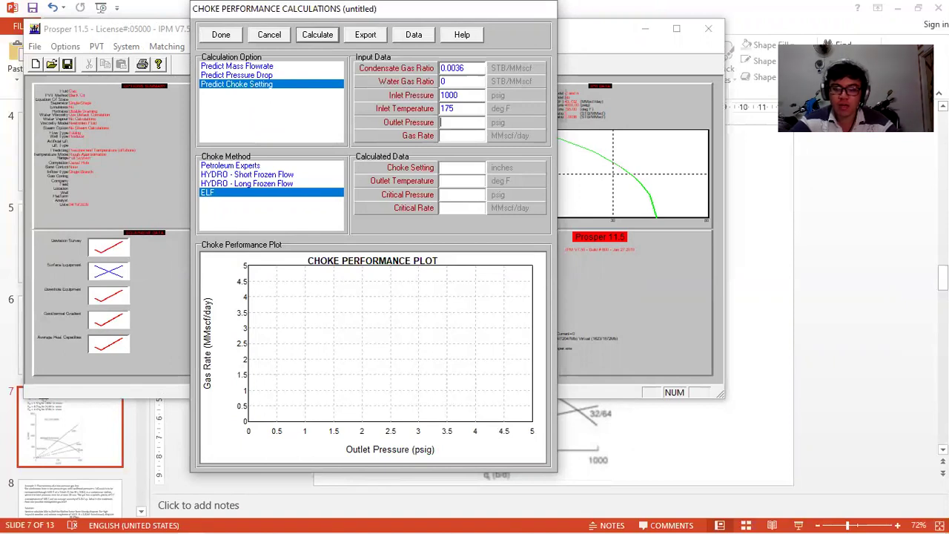
type("600")
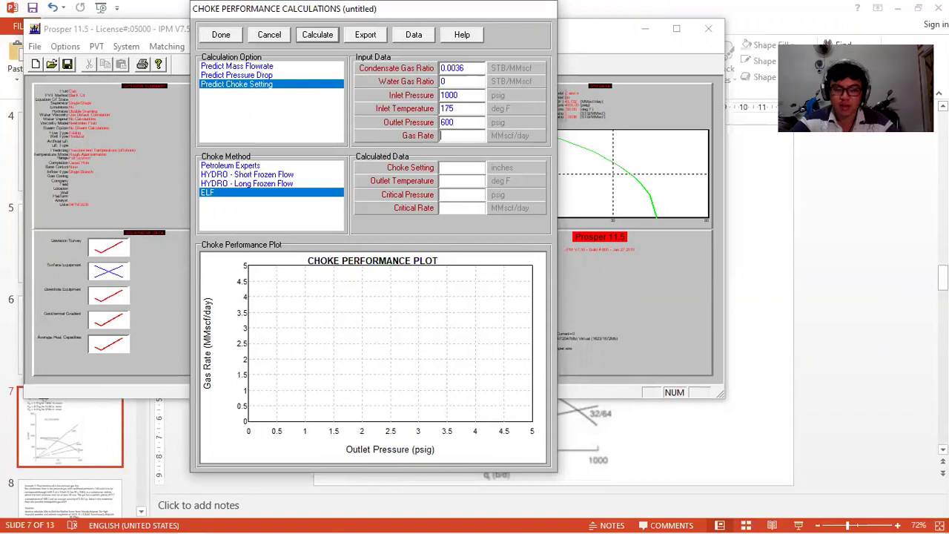
type("38")
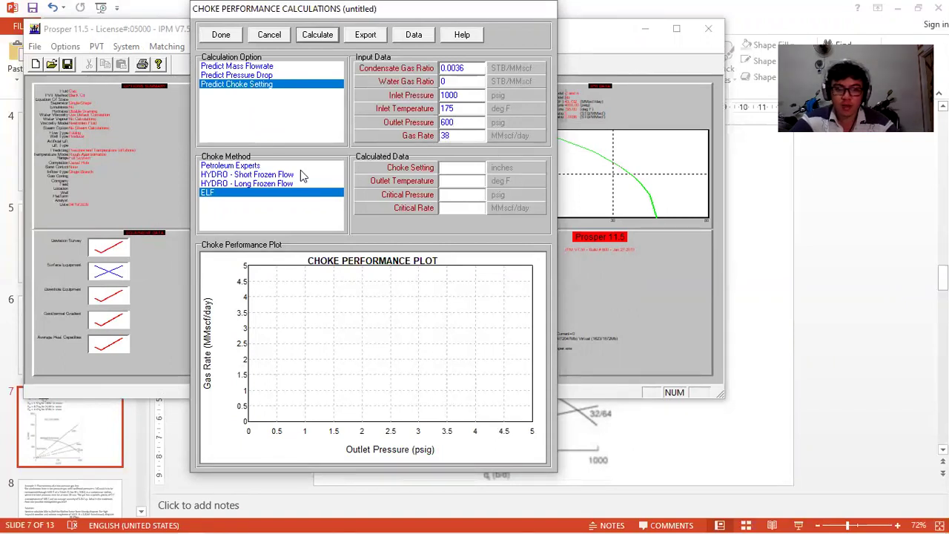
Compare the Petroleum Experts choke method with ELF, keep ELF, and calculate the required choke setting.
left_click(247, 166)
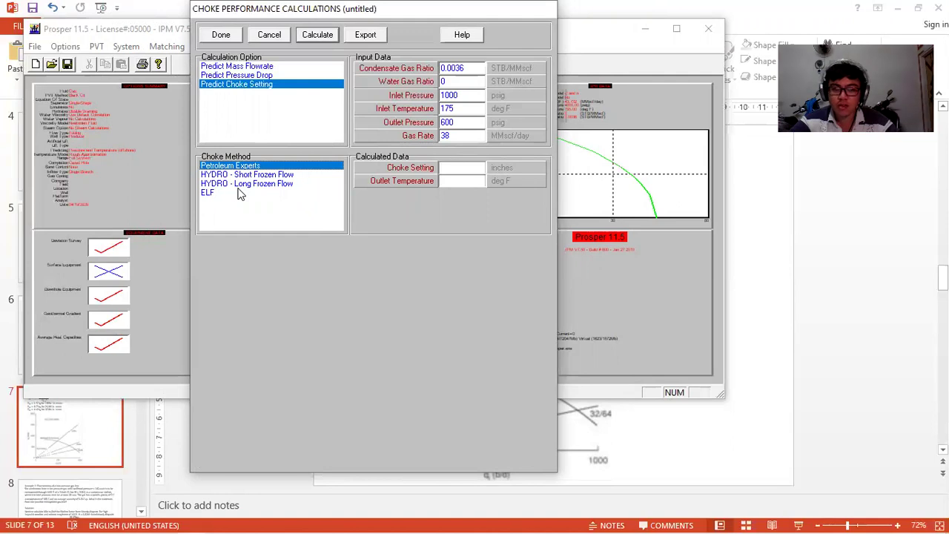
left_click(240, 193)
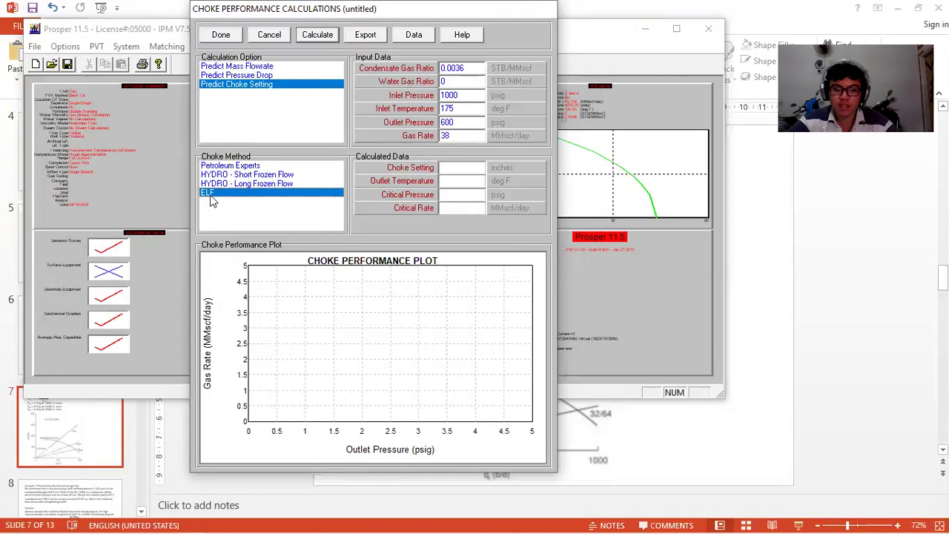
left_click(318, 35)
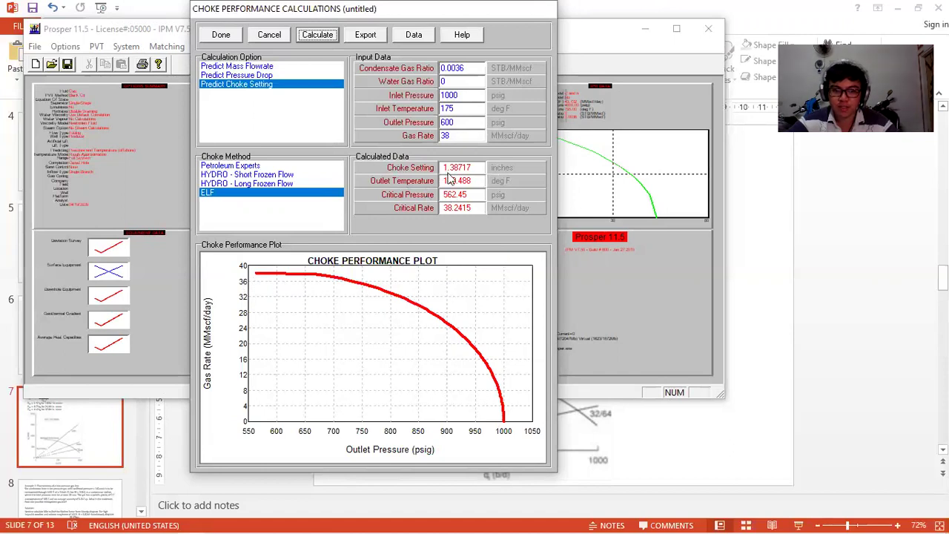
Switch the calculation option to Predict Pressure Drop and set the choke setting to 3 inches.
left_click(260, 75)
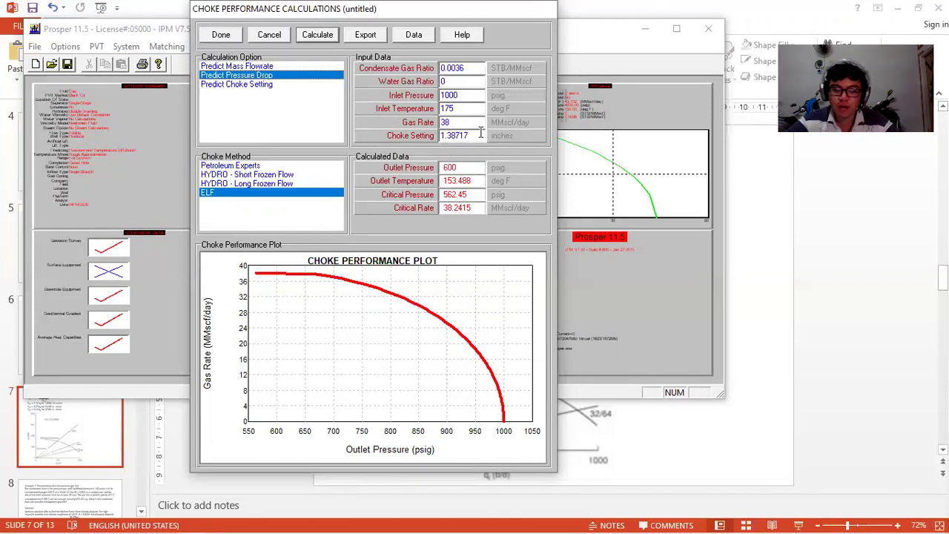
left_click_drag(482, 135, 418, 137)
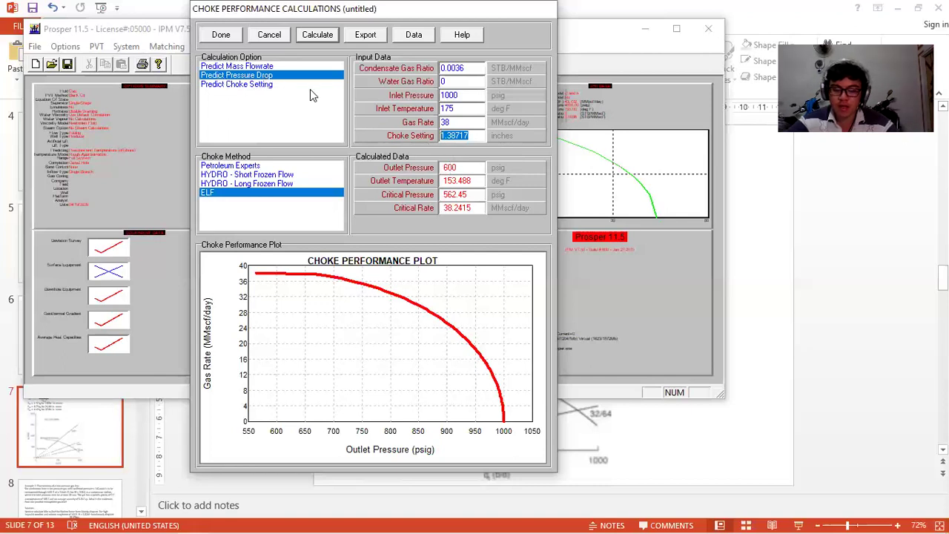
type("3")
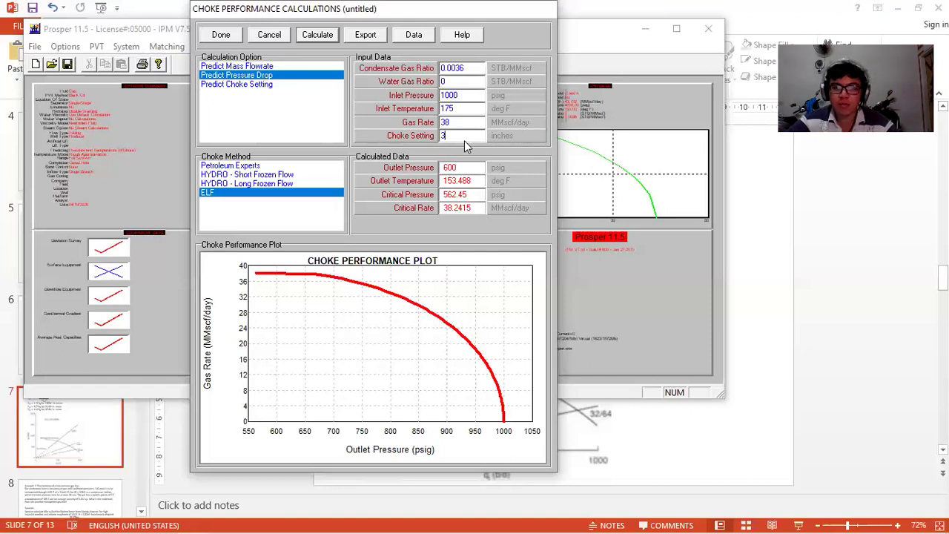
Calculate the pressure drop for the 3-inch choke, set the choke setting to 2 inches, and recalculate.
left_click(320, 37)
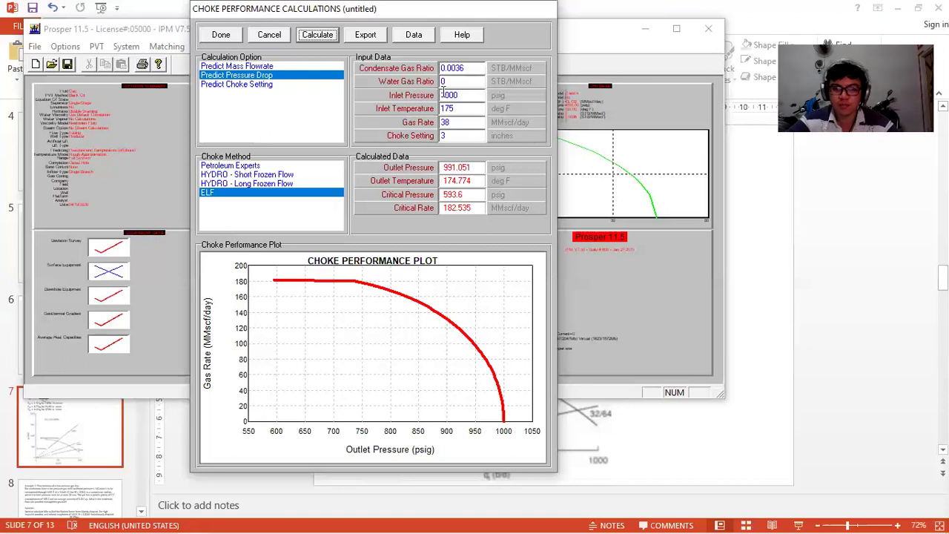
double_click(443, 136)
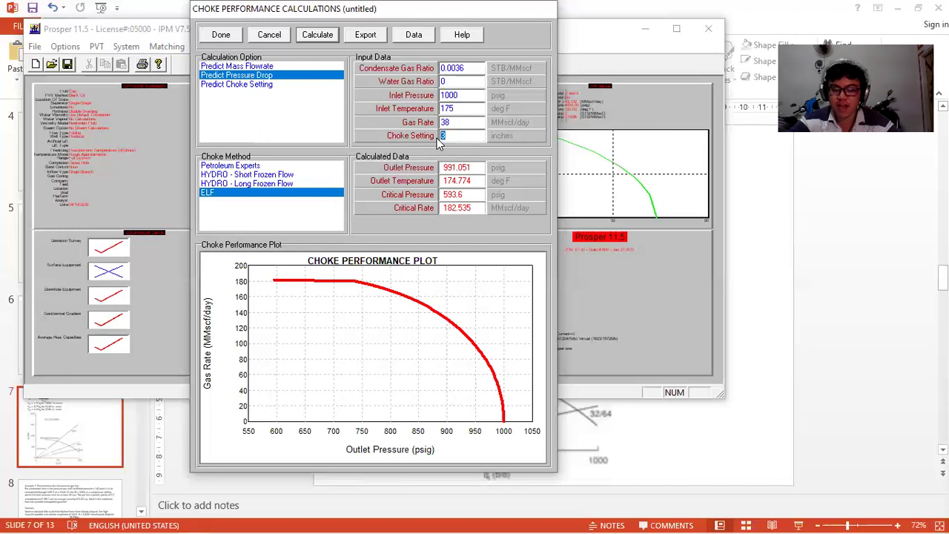
type("2")
left_click(326, 35)
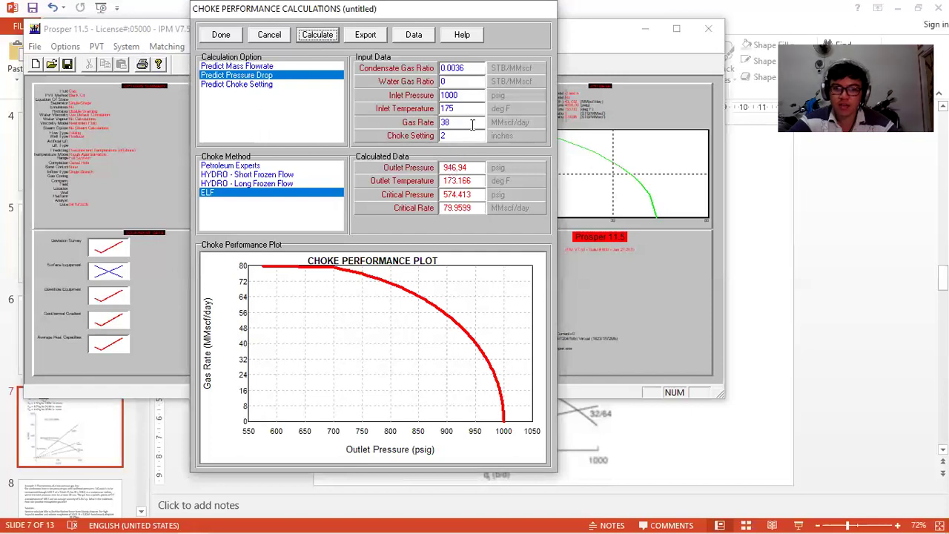
Calculate the pressure drop at a gas rate of 10 MMscf/day, and recalculate it with the rate back at 38 MMscf/day.
left_click_drag(472, 125, 432, 127)
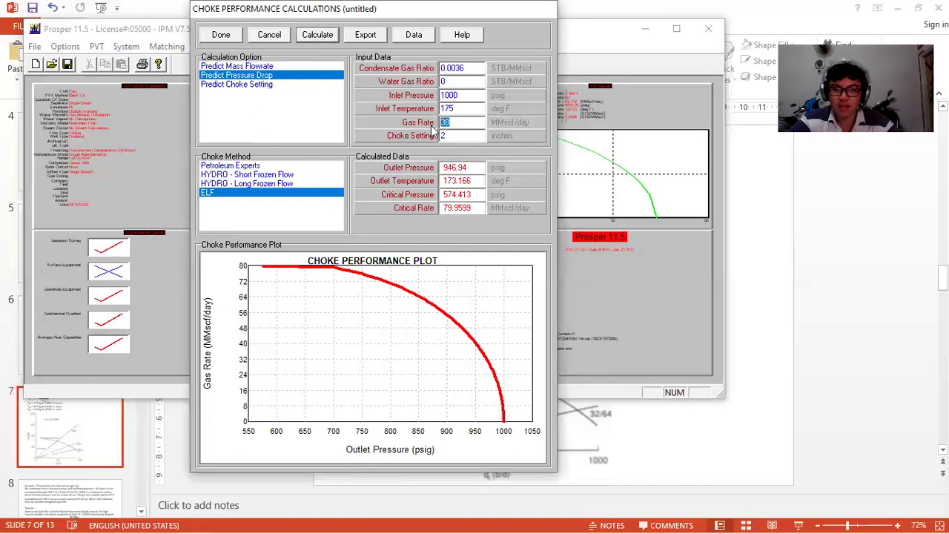
type("10")
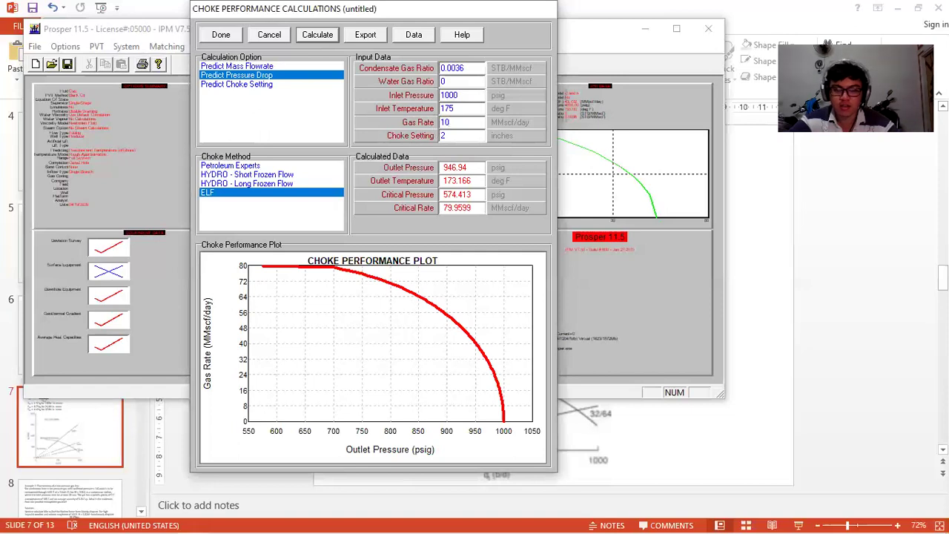
left_click(317, 37)
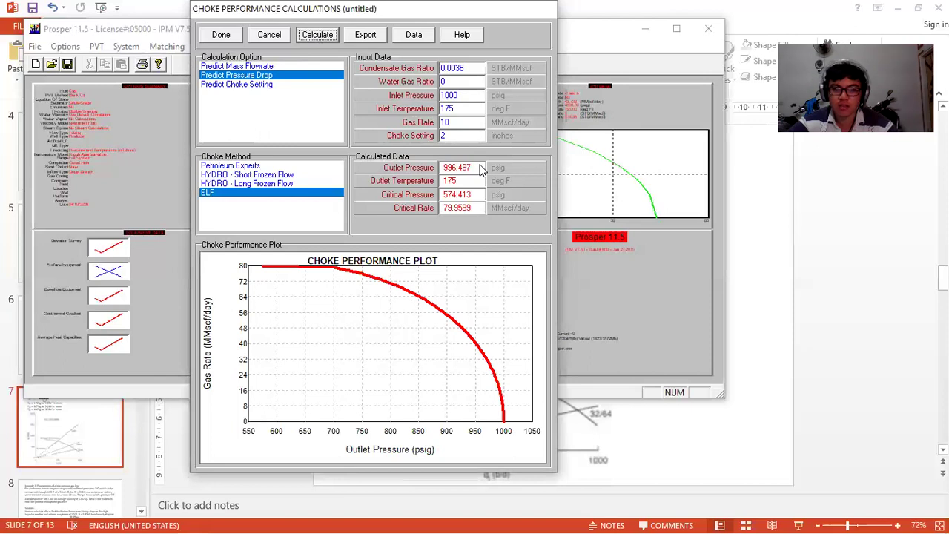
left_click(445, 122)
double_click(445, 122)
type("38")
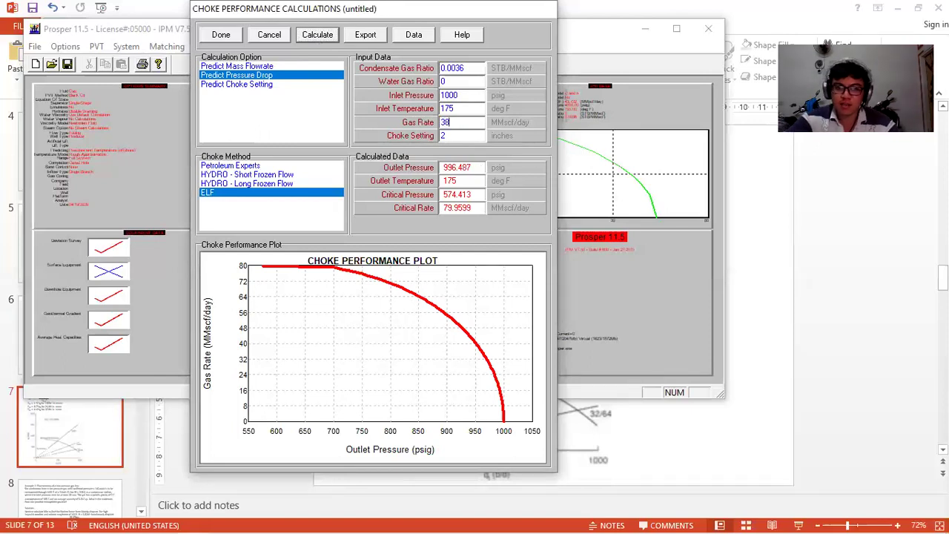
left_click(319, 38)
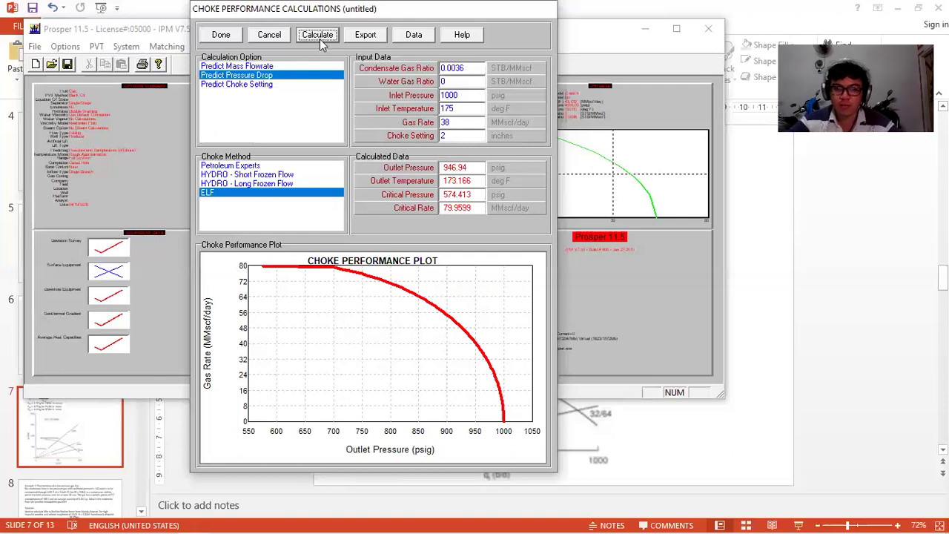
Switch to Predict Choke Setting, calculate it, recalculate with an outlet pressure of 600 psig, and finish the choke calculation.
left_click(236, 84)
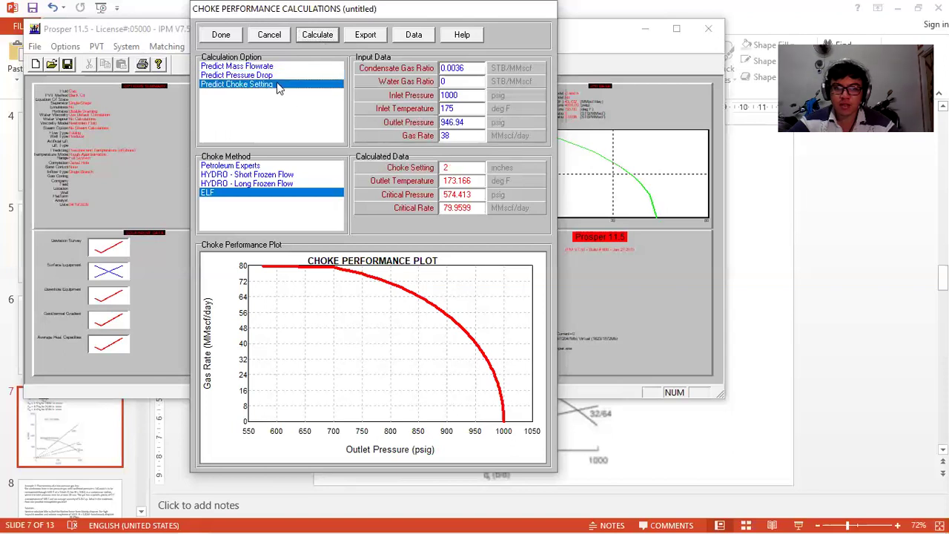
left_click(318, 37)
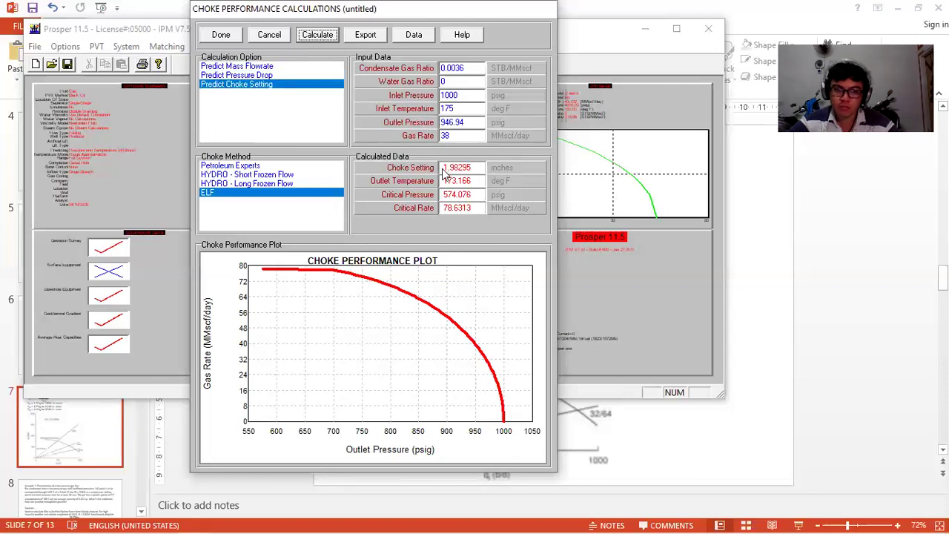
left_click_drag(467, 122, 407, 111)
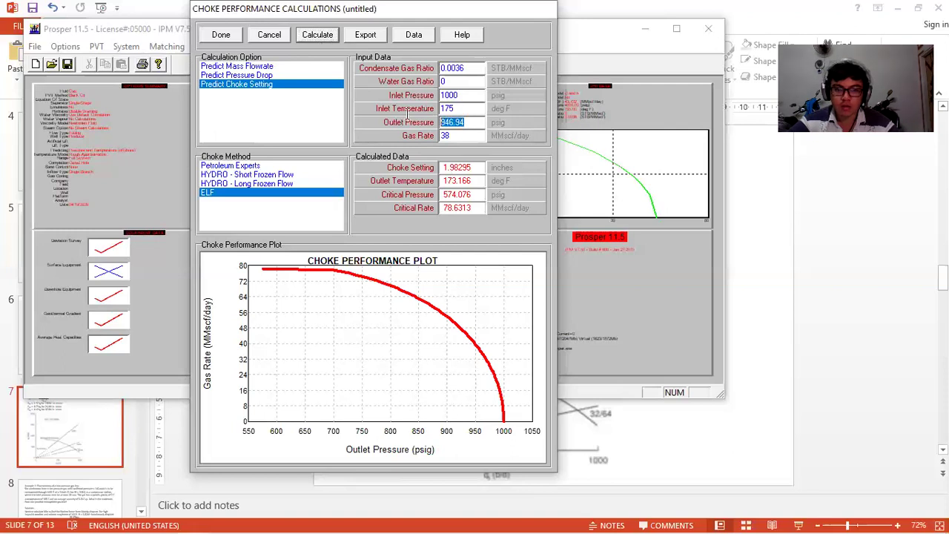
type("600")
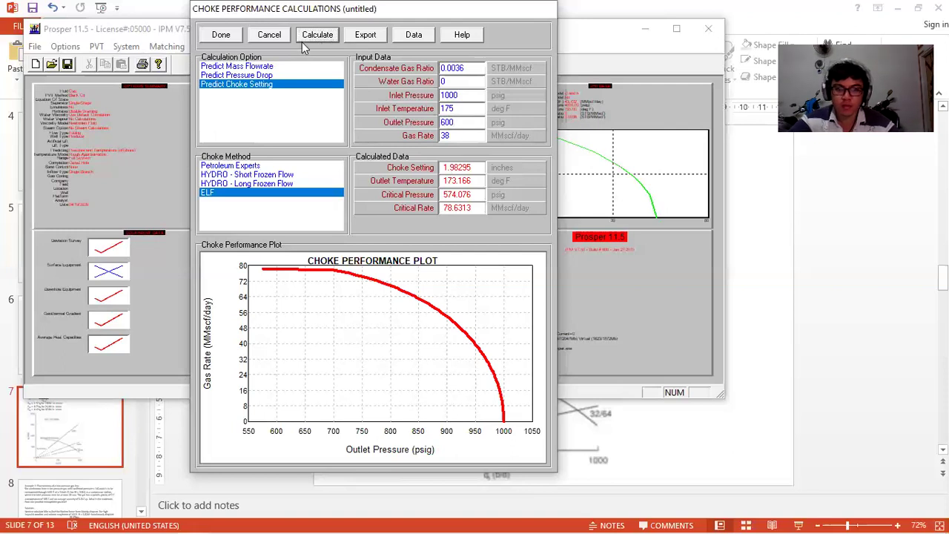
left_click(321, 35)
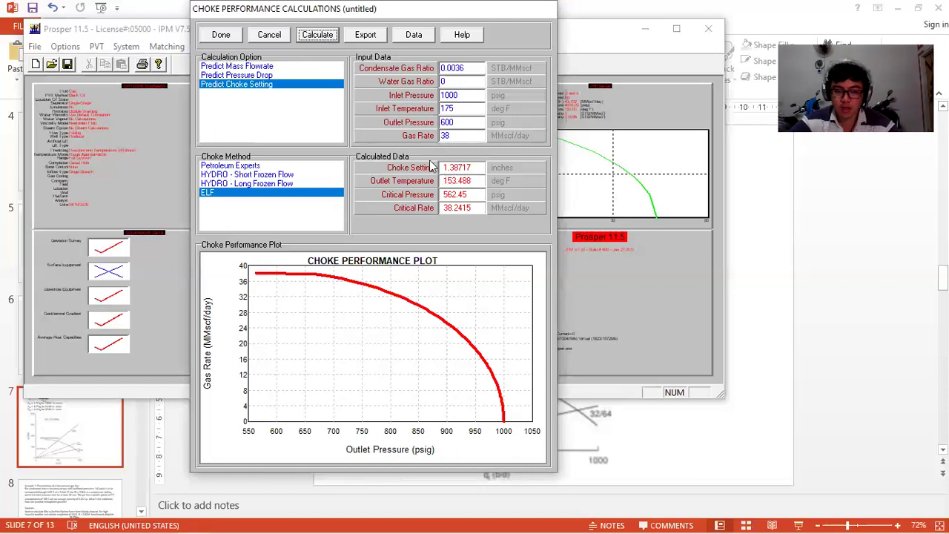
left_click(222, 37)
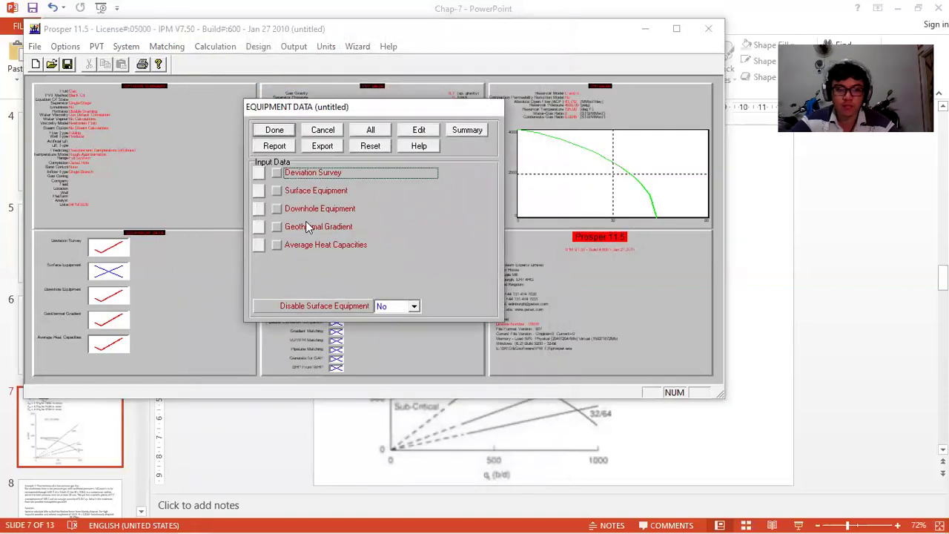
Edit the surface equipment data and add a choke below the manifold with an inside diameter of 1.4 inches.
left_click(276, 191)
left_click(419, 130)
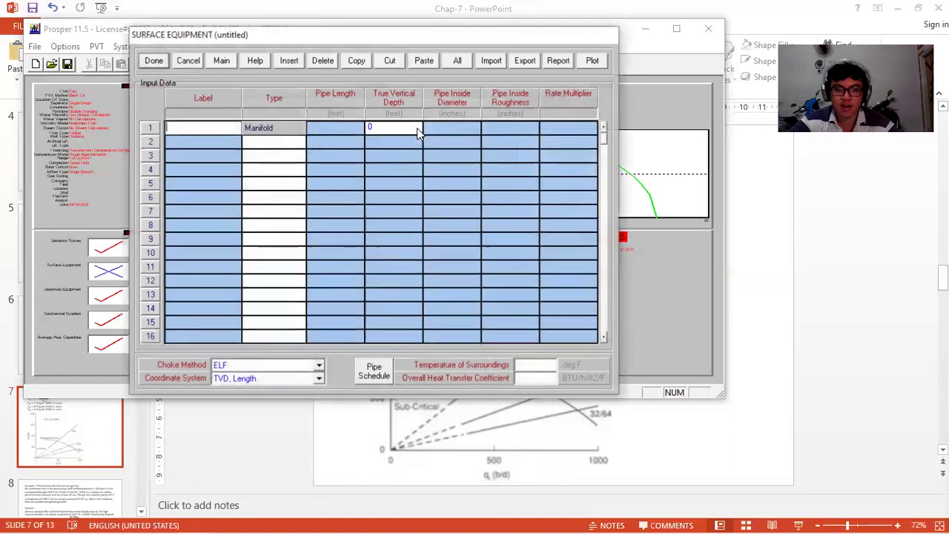
left_click(297, 143)
left_click(298, 142)
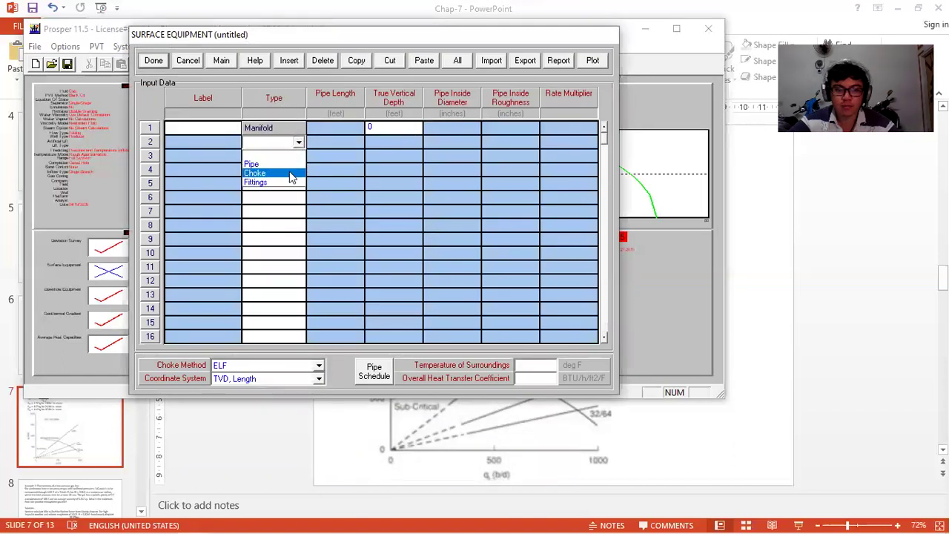
left_click(292, 172)
left_click(453, 140)
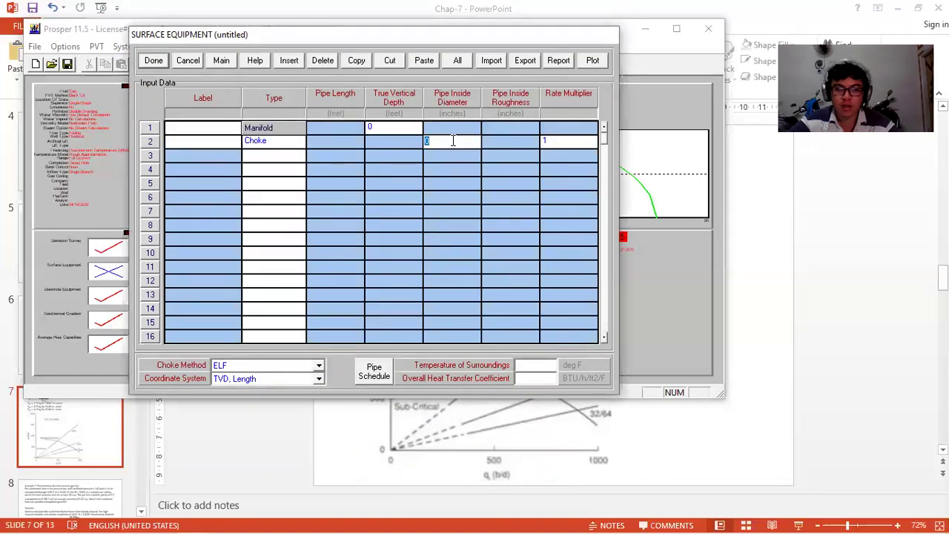
type("1.4")
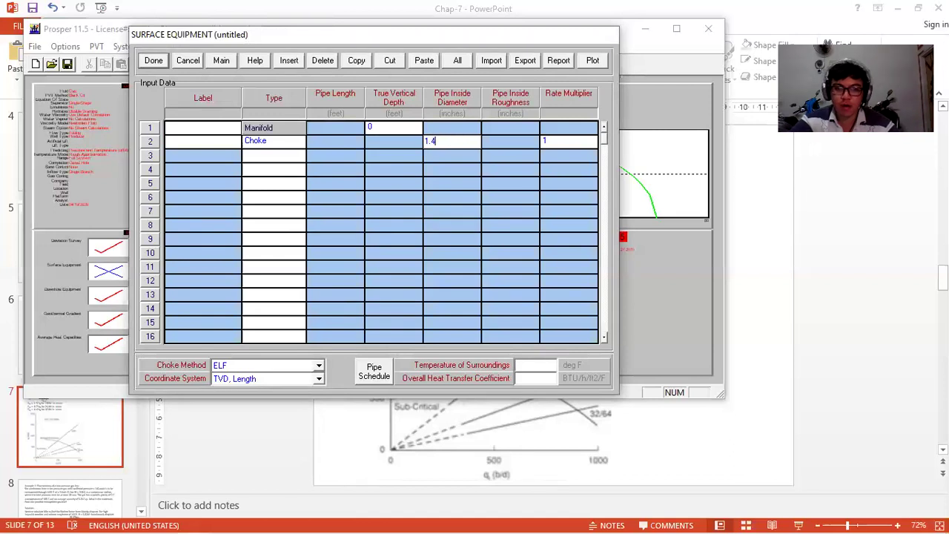
Set the surroundings temperature to 175 deg F and the overall heat transfer coefficient to 1, and finish the equipment data.
left_click(527, 369)
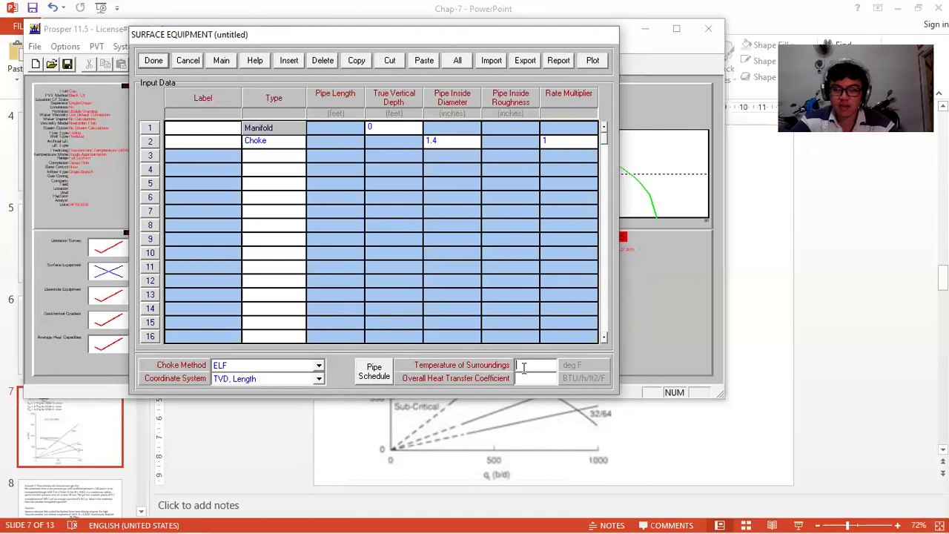
type("175")
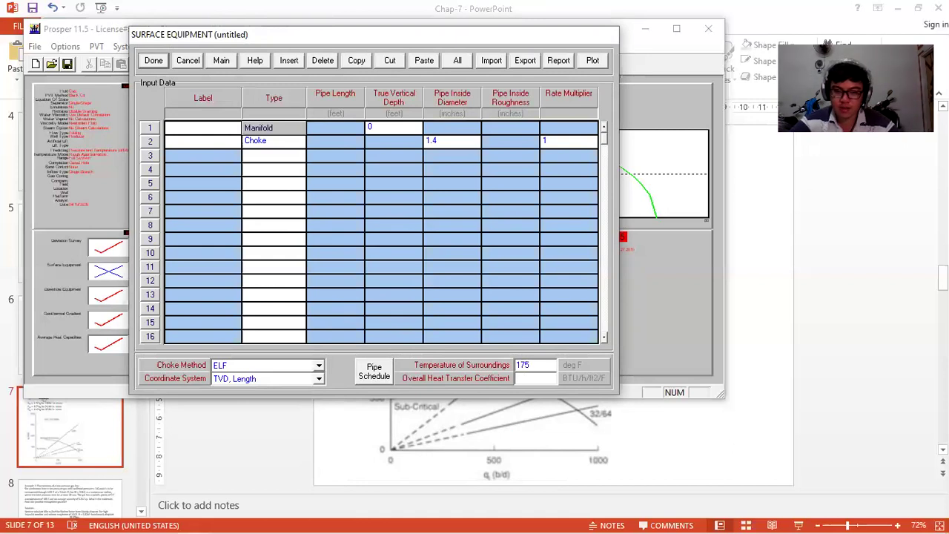
type("1")
left_click(154, 61)
left_click(276, 128)
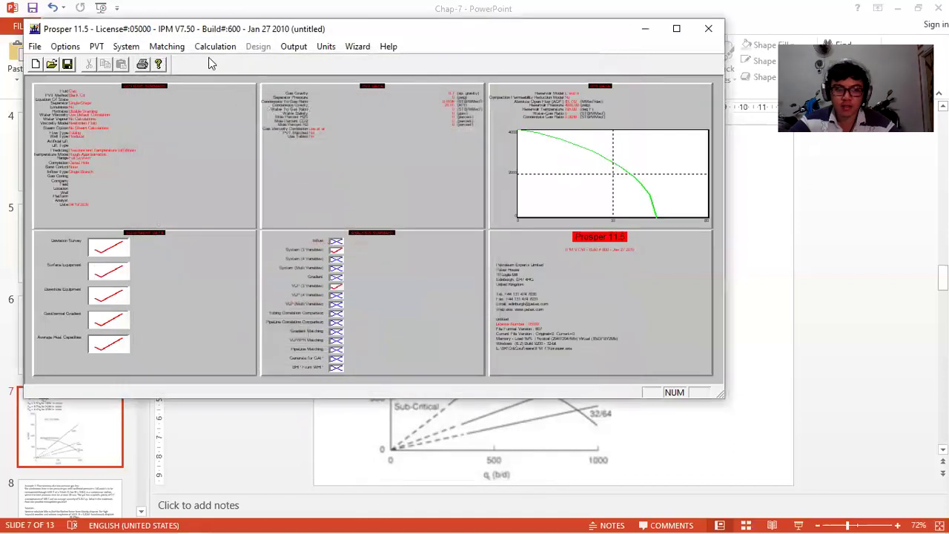
Run the three-variable System (IPR+VLP) calculation with the existing input data and no sensitivity variables.
left_click(214, 48)
mouse_move(252, 78)
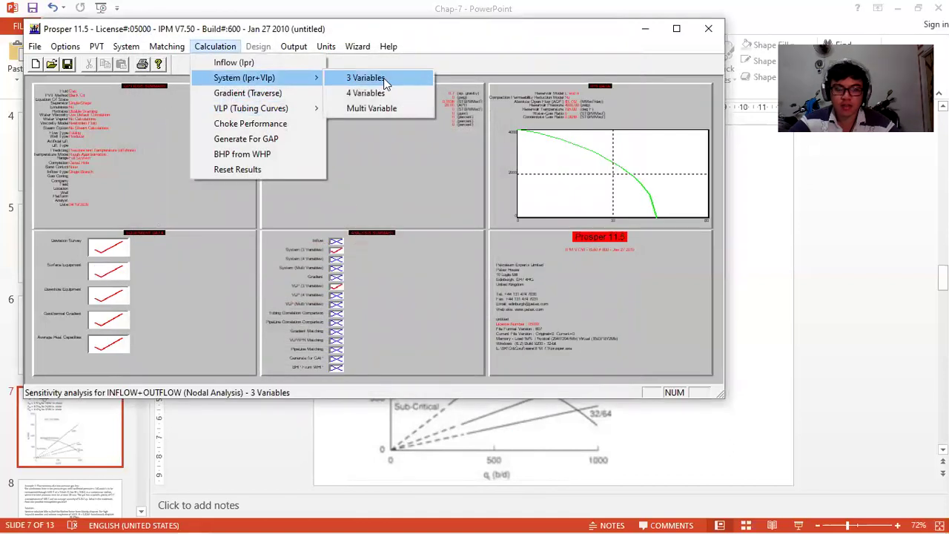
left_click(384, 78)
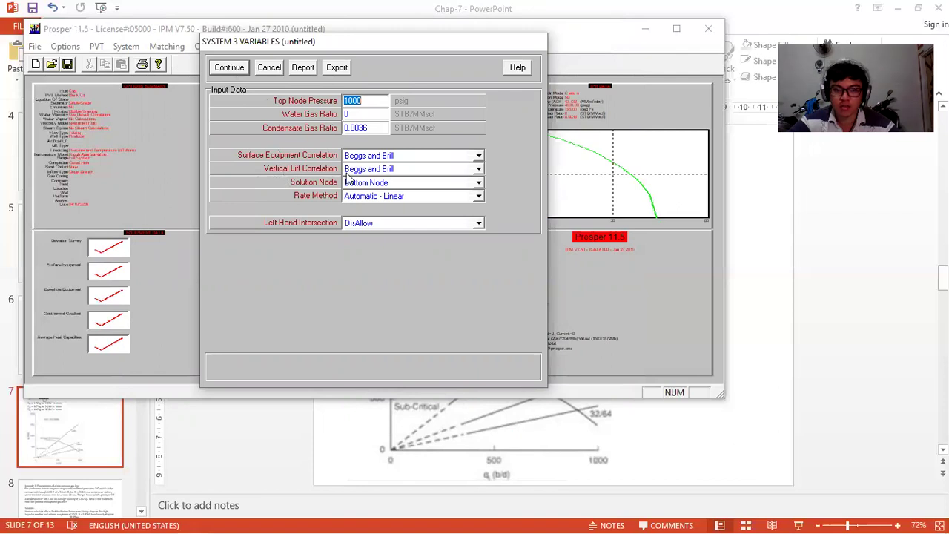
left_click(232, 67)
left_click(237, 35)
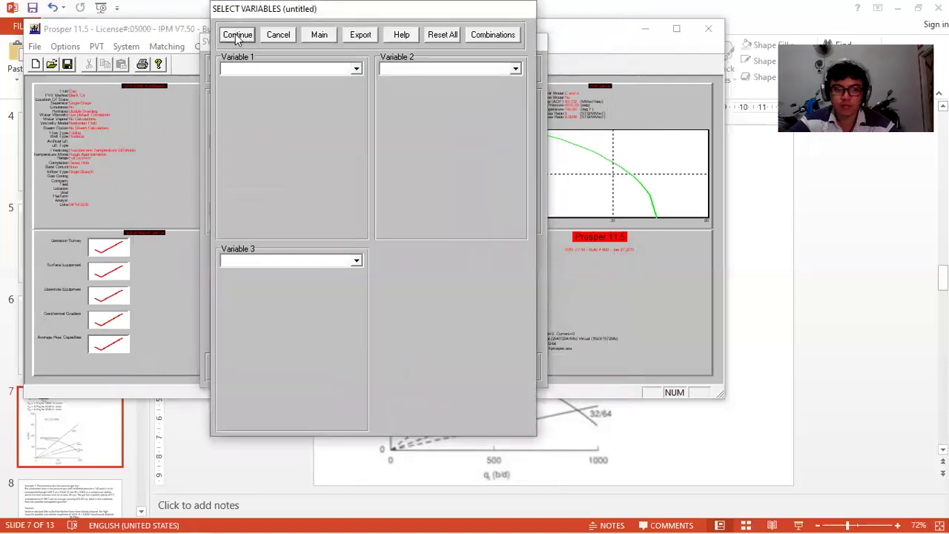
left_click(139, 40)
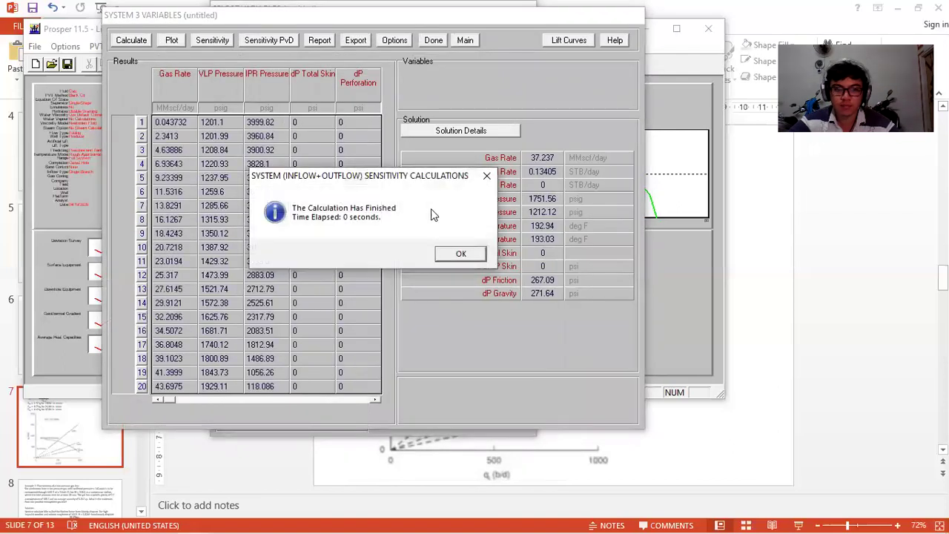
left_click(460, 254)
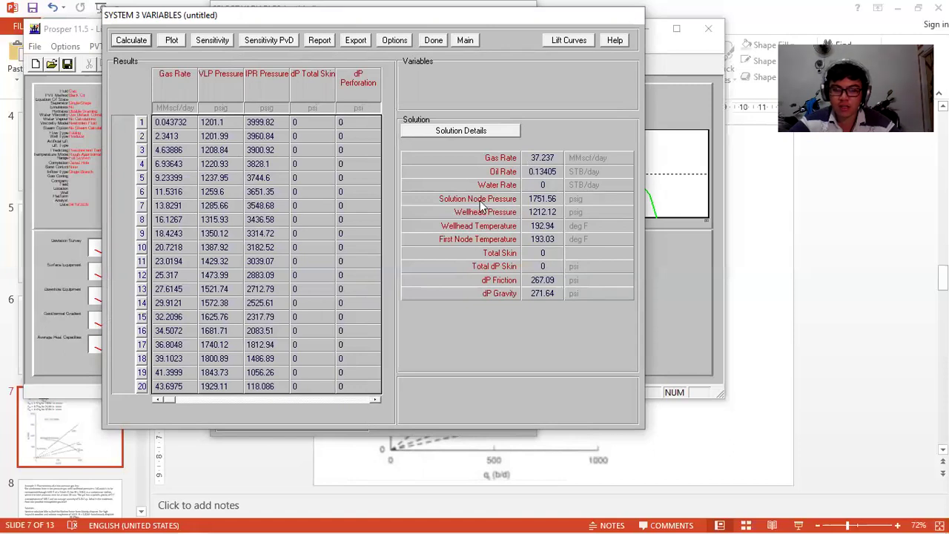
Plot the inflow and outflow curves, examine their intersection and the solution point data, and close the plot.
left_click(175, 41)
left_click(178, 45)
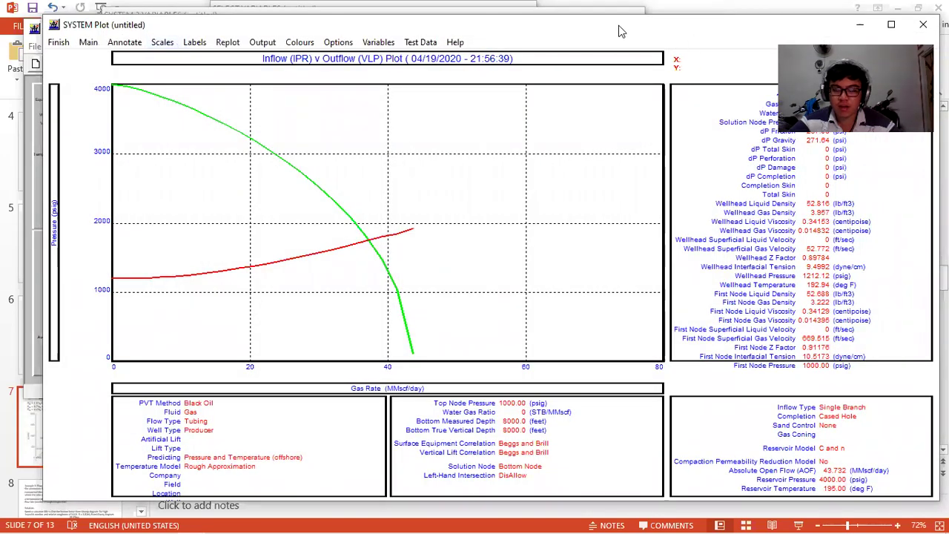
left_click_drag(619, 25, 547, 33)
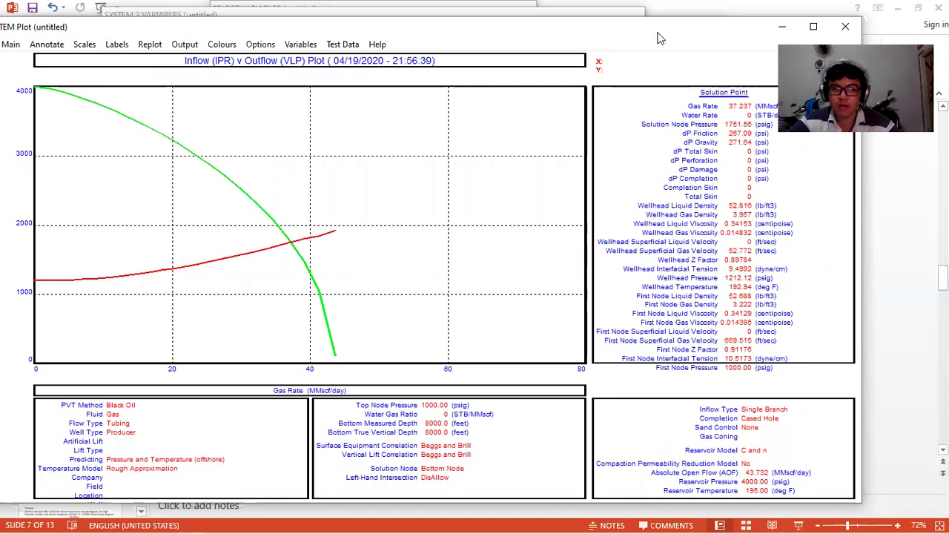
left_click_drag(658, 34, 700, 31)
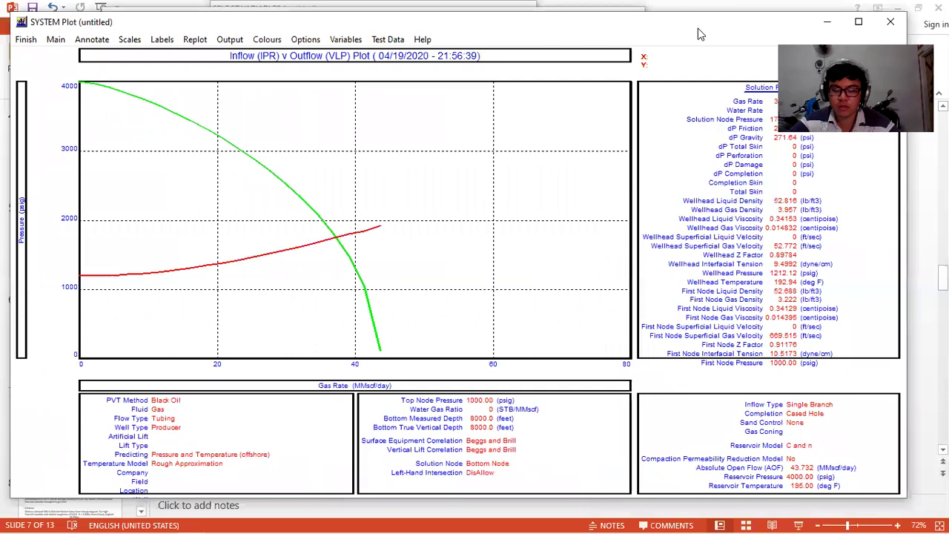
left_click(28, 41)
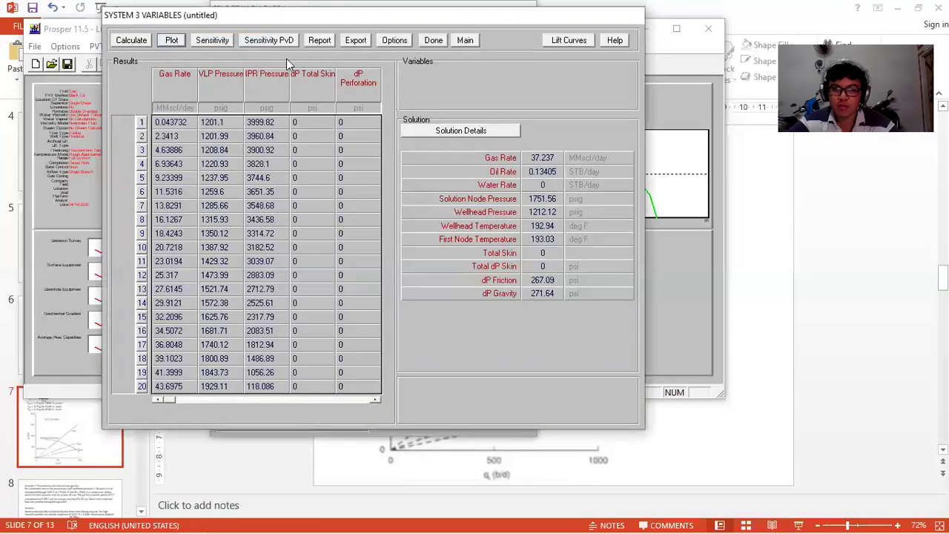